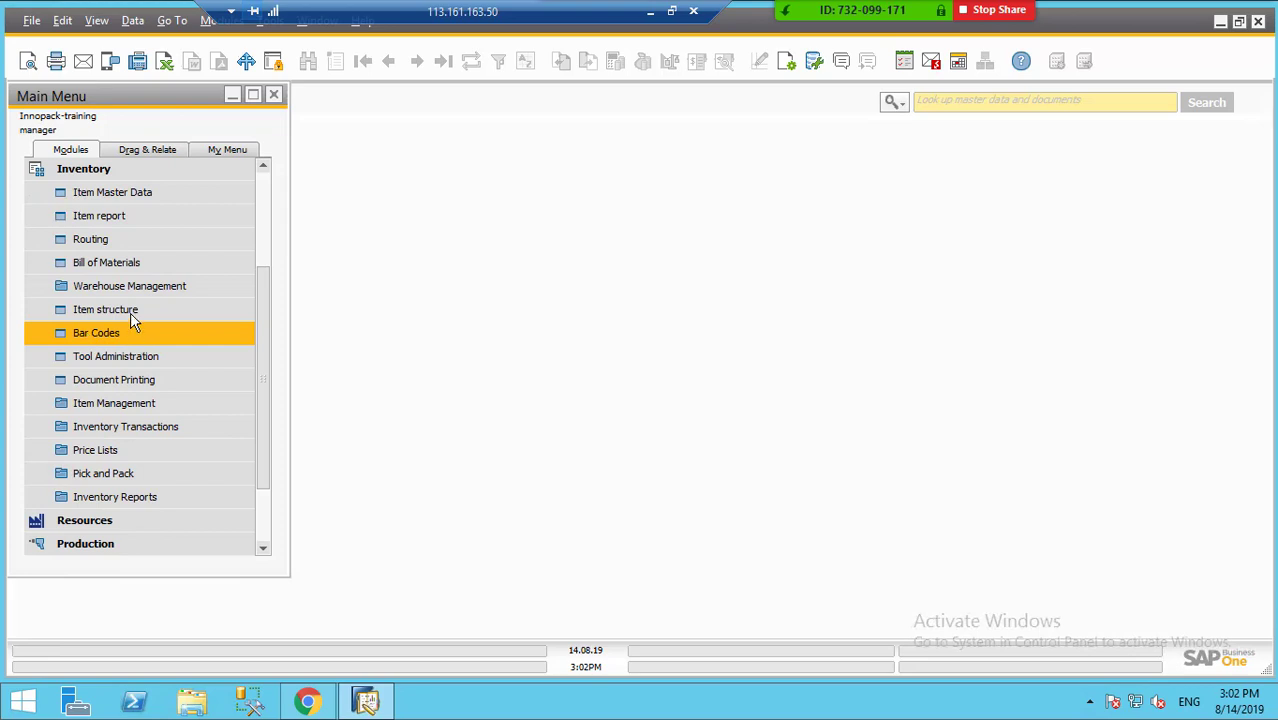
Review the item structure of TH001, including its BTH01 subassembly and the May01 and May02 operations
{"action": "left_click", "coordinate": [130, 311]}
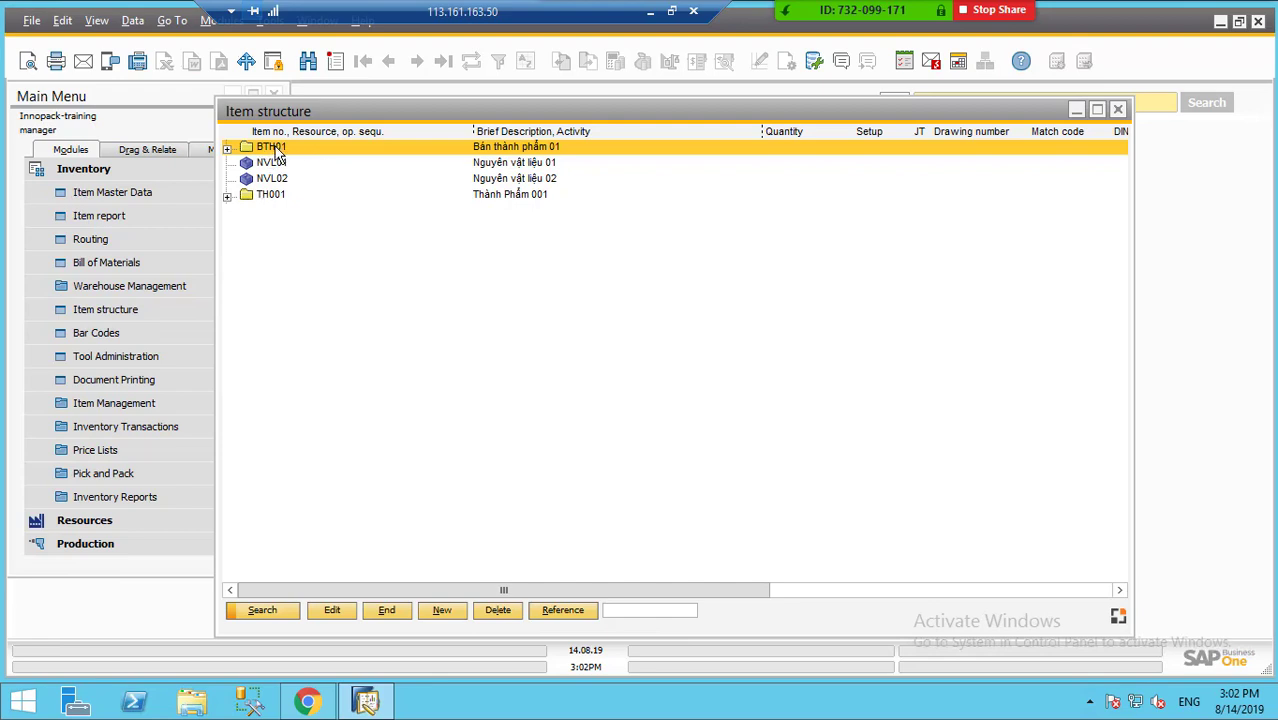
{"action": "left_click", "coordinate": [228, 197]}
{"action": "left_click", "coordinate": [241, 213]}
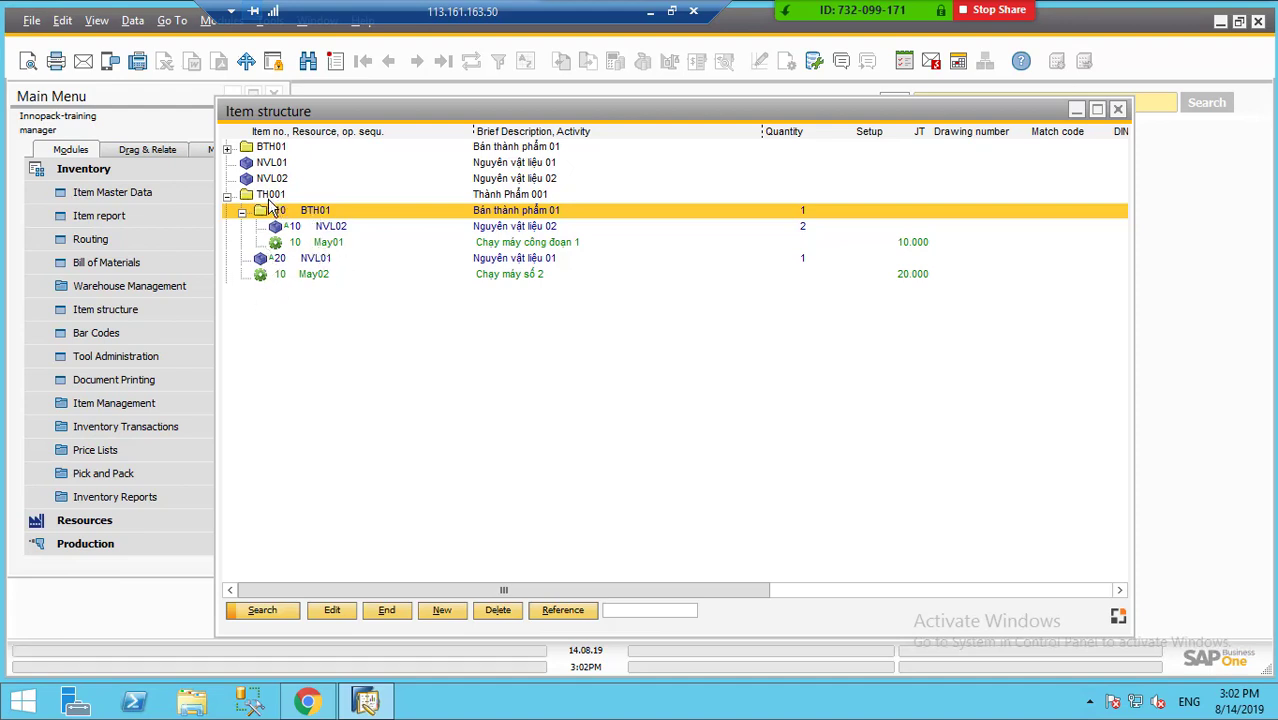
{"action": "left_click", "coordinate": [294, 276]}
{"action": "left_click", "coordinate": [294, 243]}
{"action": "left_click", "coordinate": [296, 275]}
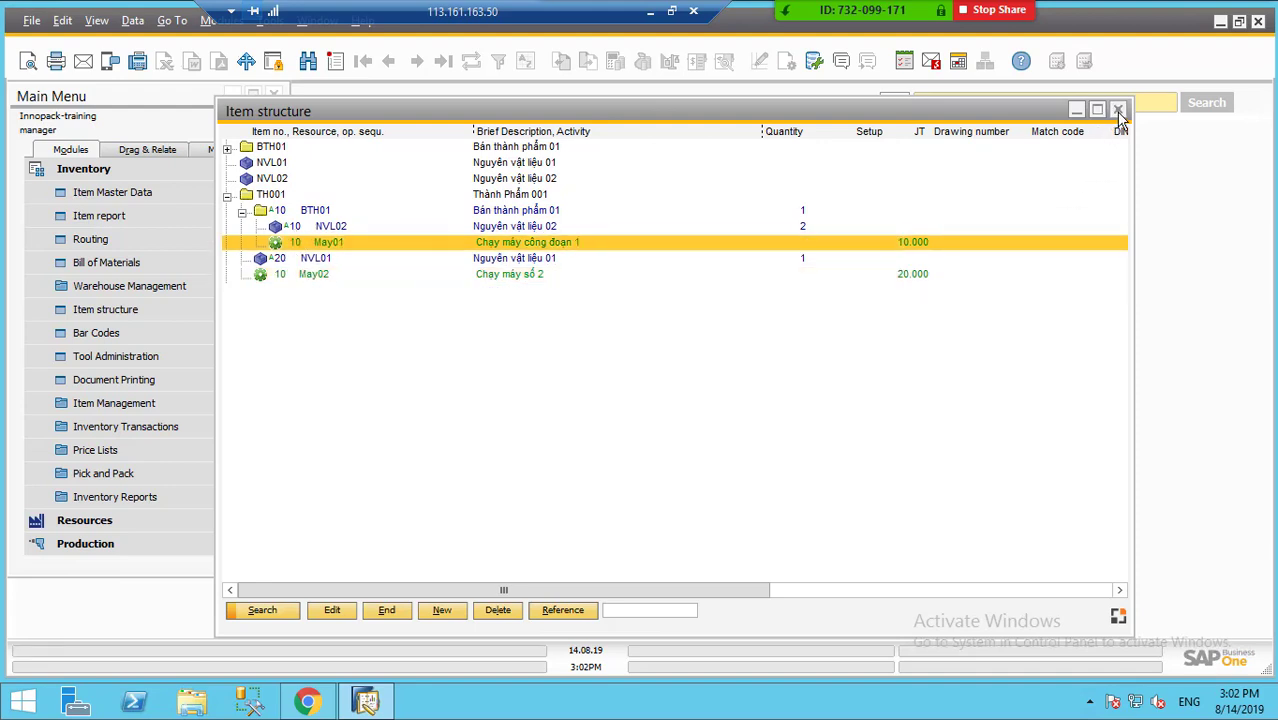
{"action": "left_click", "coordinate": [1118, 110]}
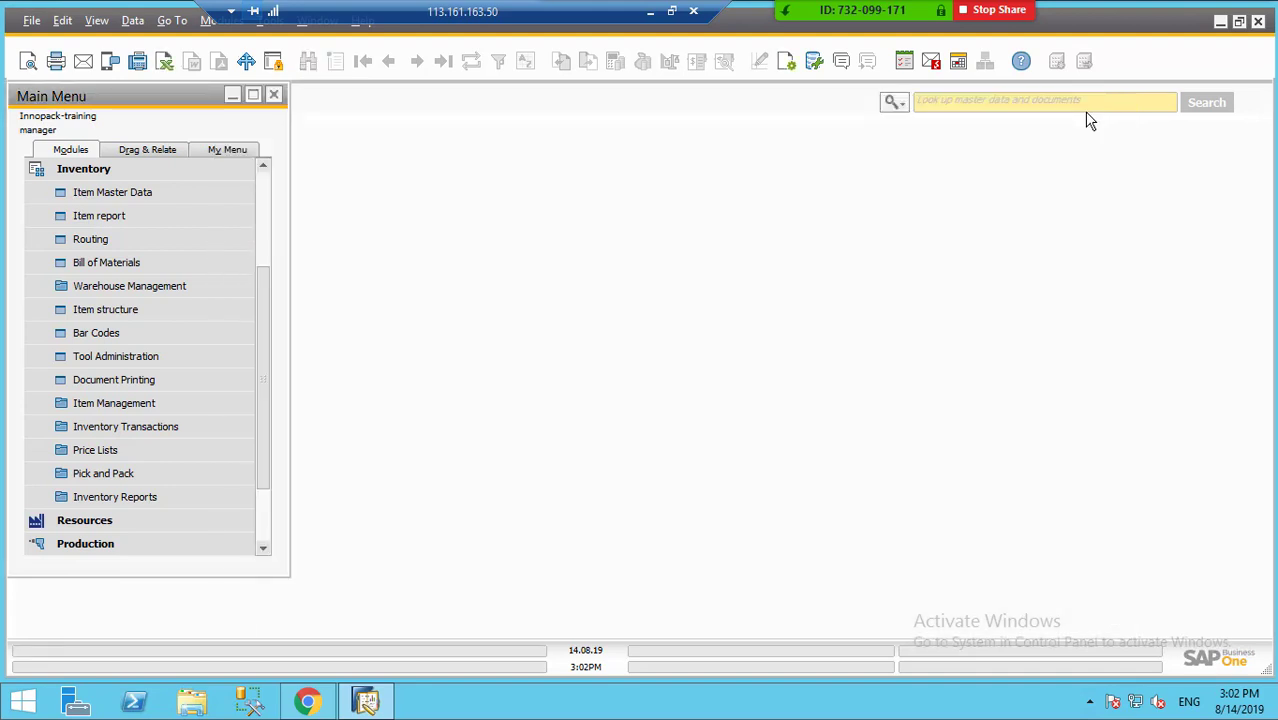
Create a new make-to-stock work order in Production and go to its positions
{"action": "left_click", "coordinate": [55, 548]}
{"action": "left_click", "coordinate": [125, 217]}
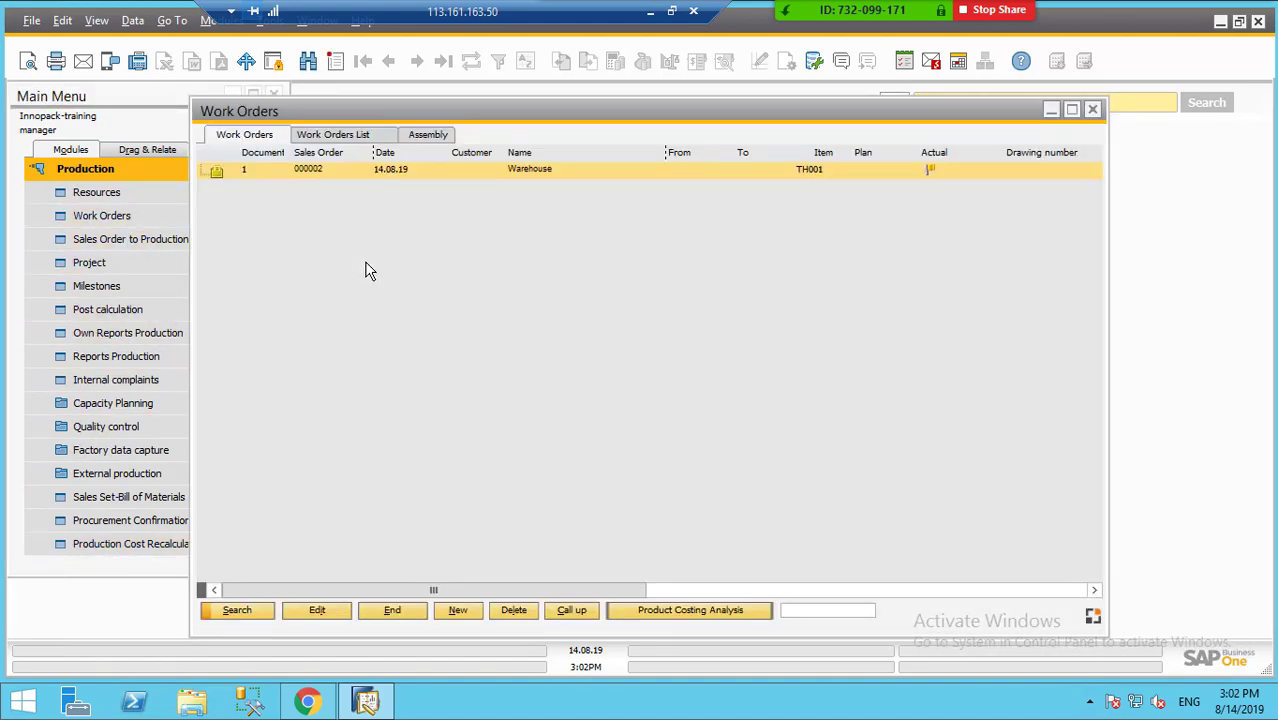
{"action": "left_click", "coordinate": [458, 612]}
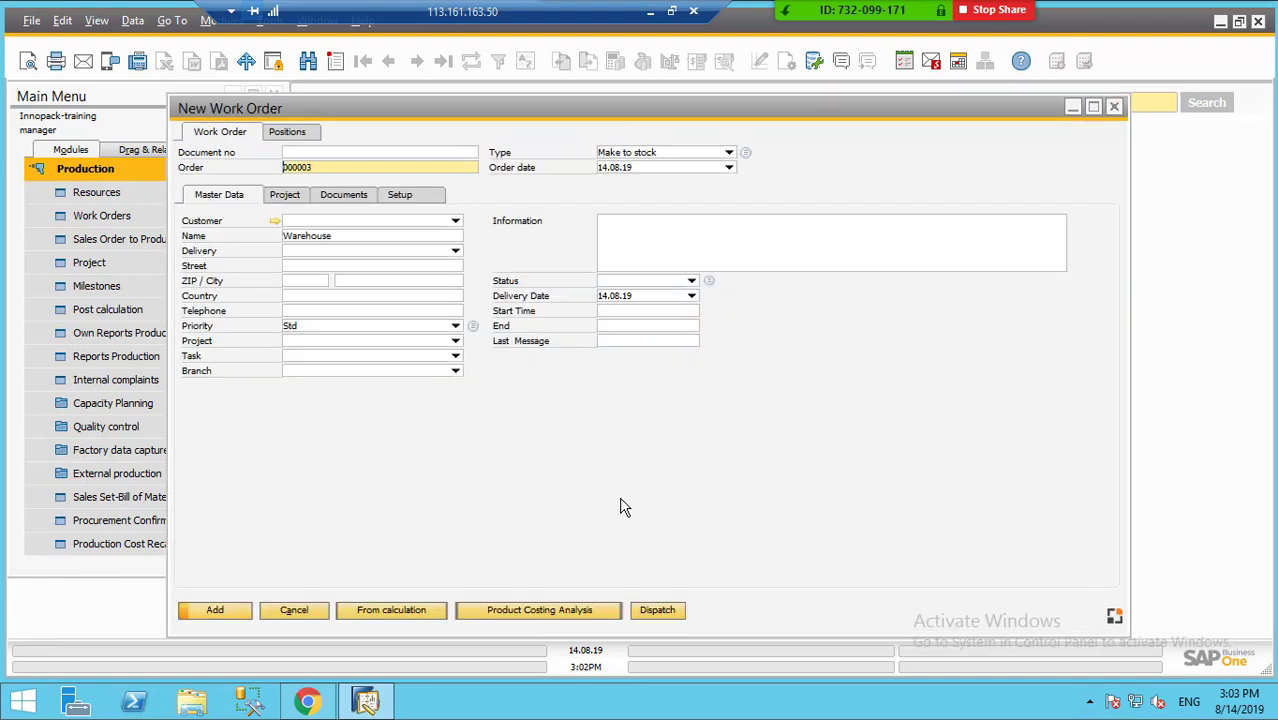
{"action": "left_click", "coordinate": [291, 132]}
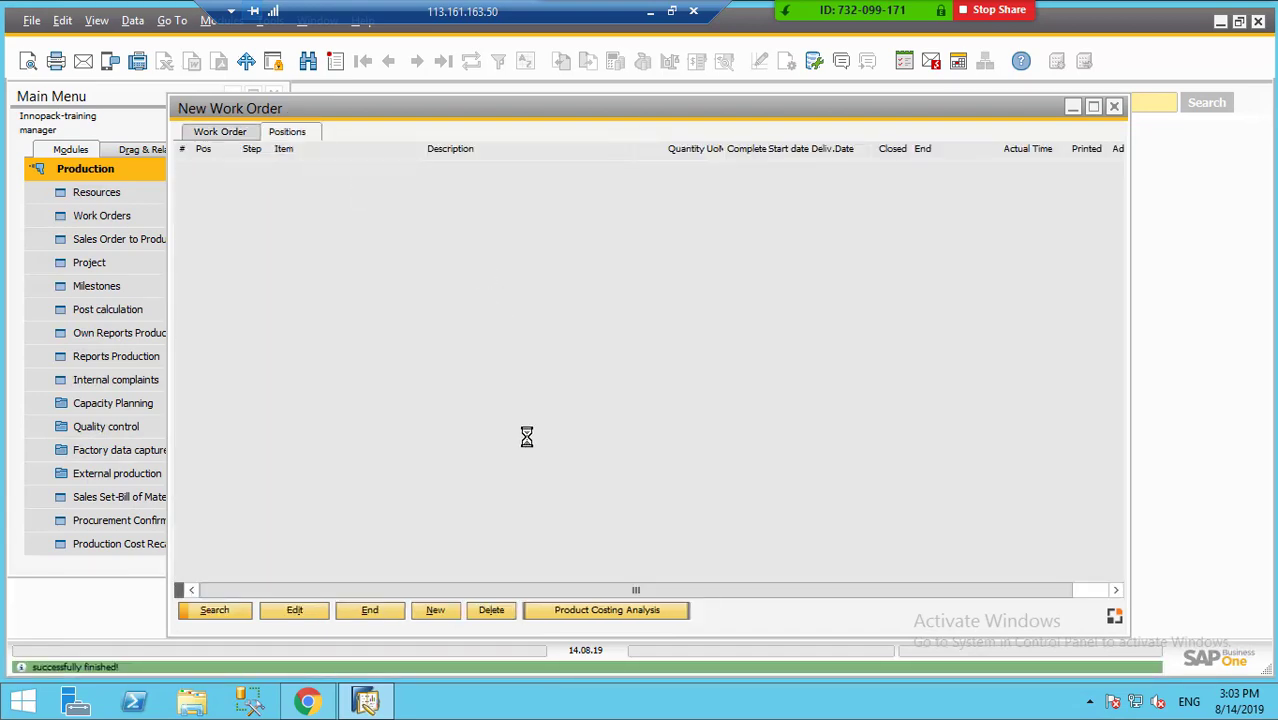
Start a new position in the work order for item TH001 with a quantity to produce of 100
{"action": "left_click", "coordinate": [438, 612]}
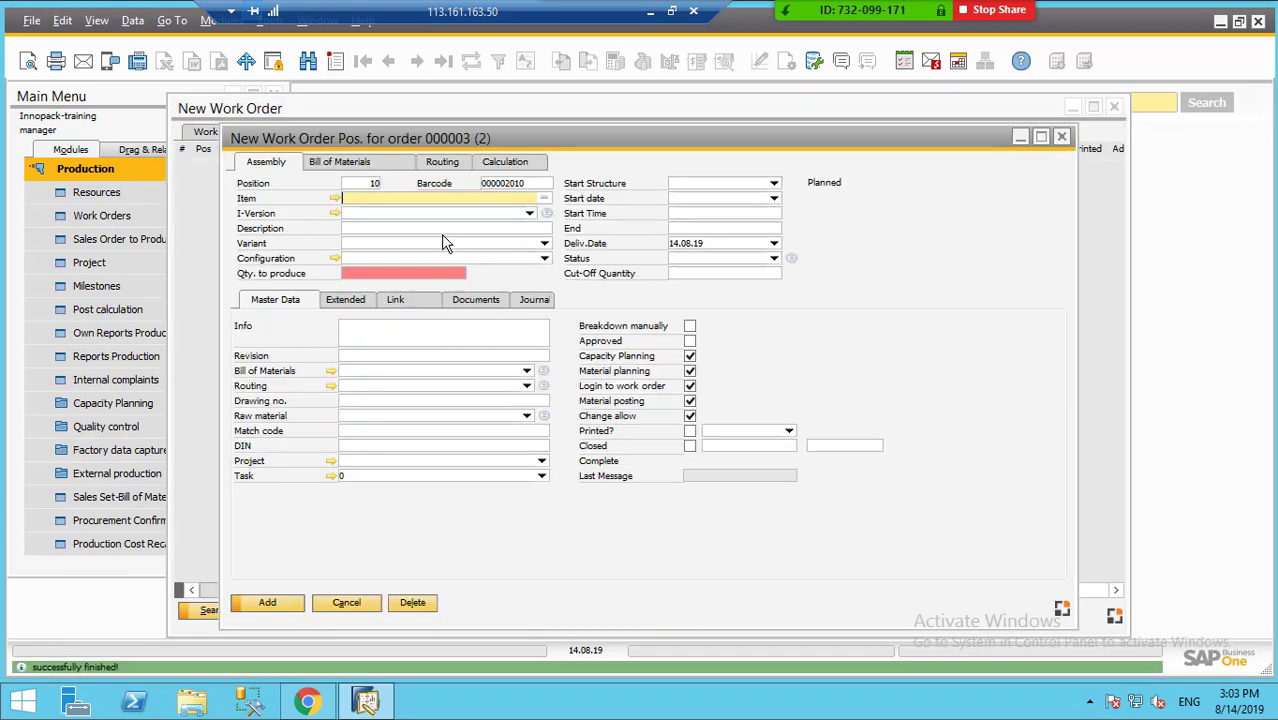
{"action": "left_click", "coordinate": [465, 214]}
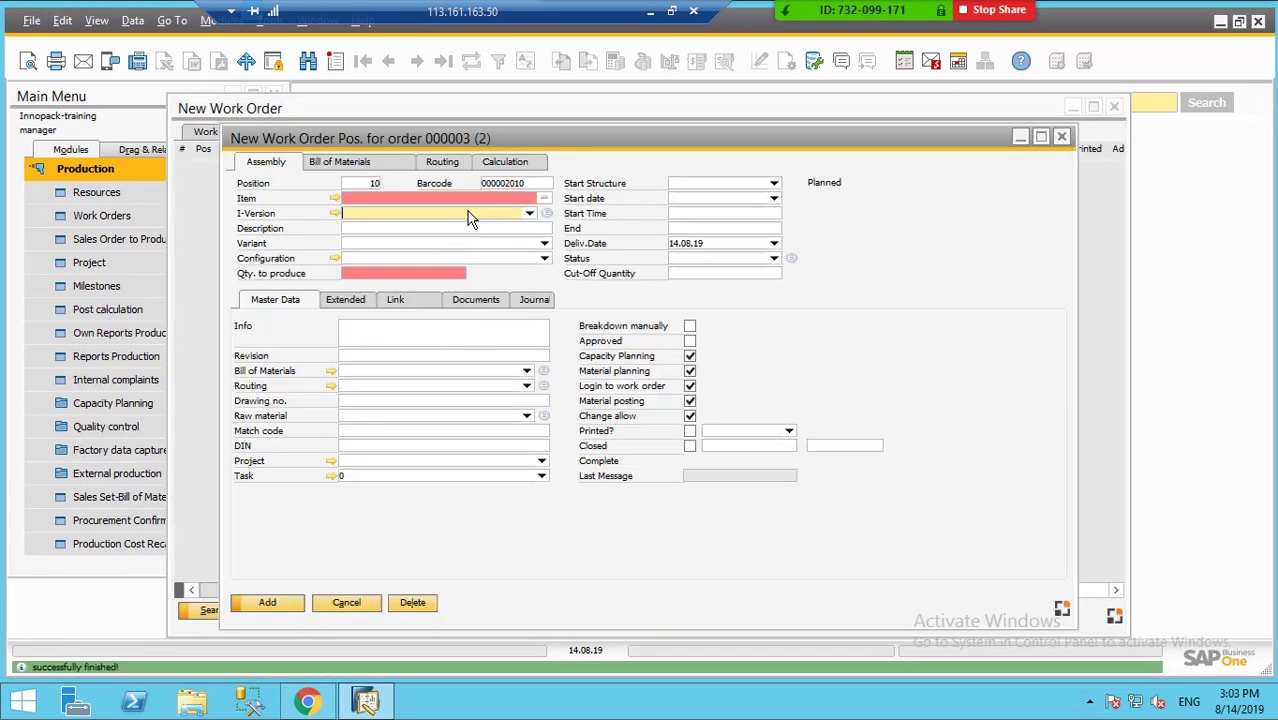
{"action": "left_click", "coordinate": [544, 198]}
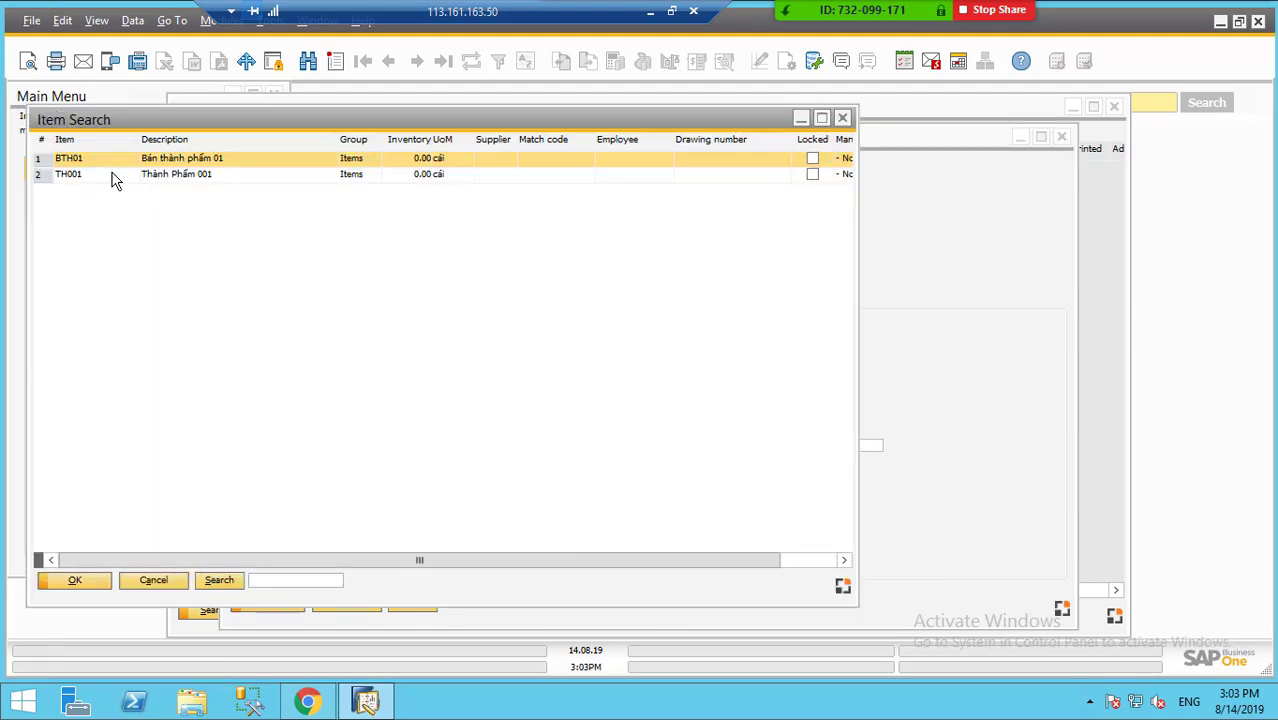
{"action": "double_click", "coordinate": [113, 178]}
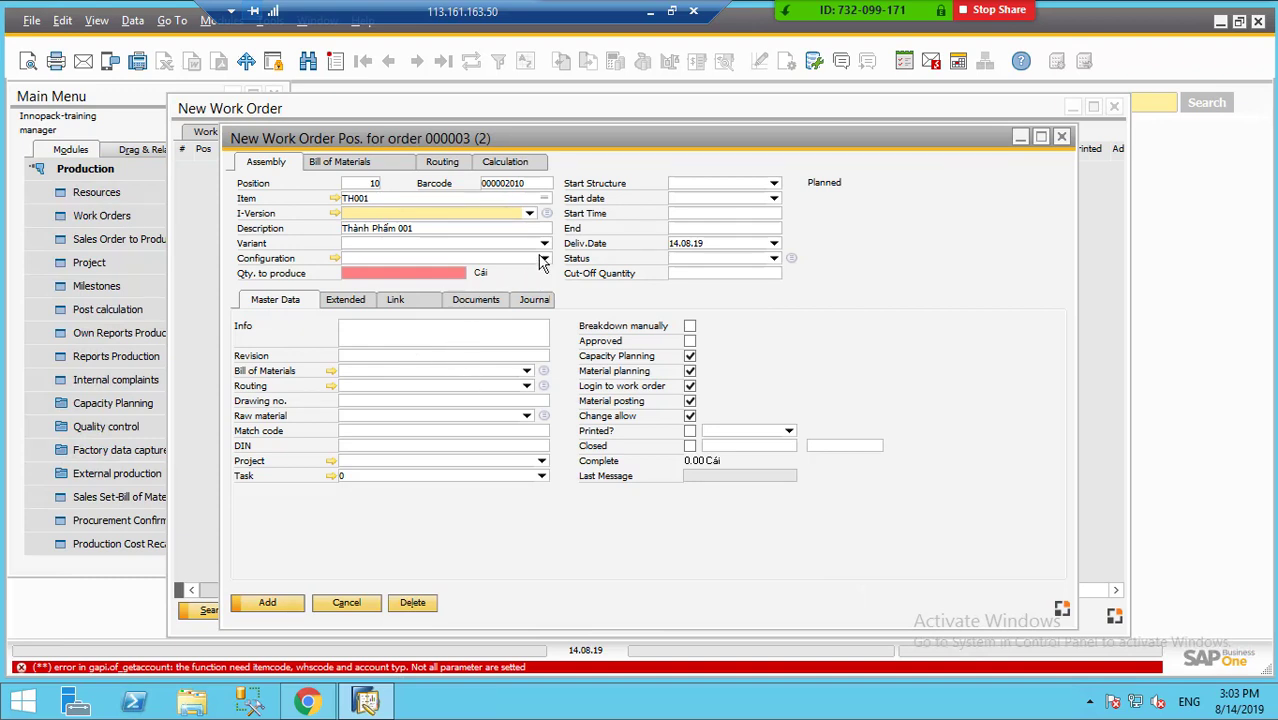
{"action": "left_click", "coordinate": [418, 276]}
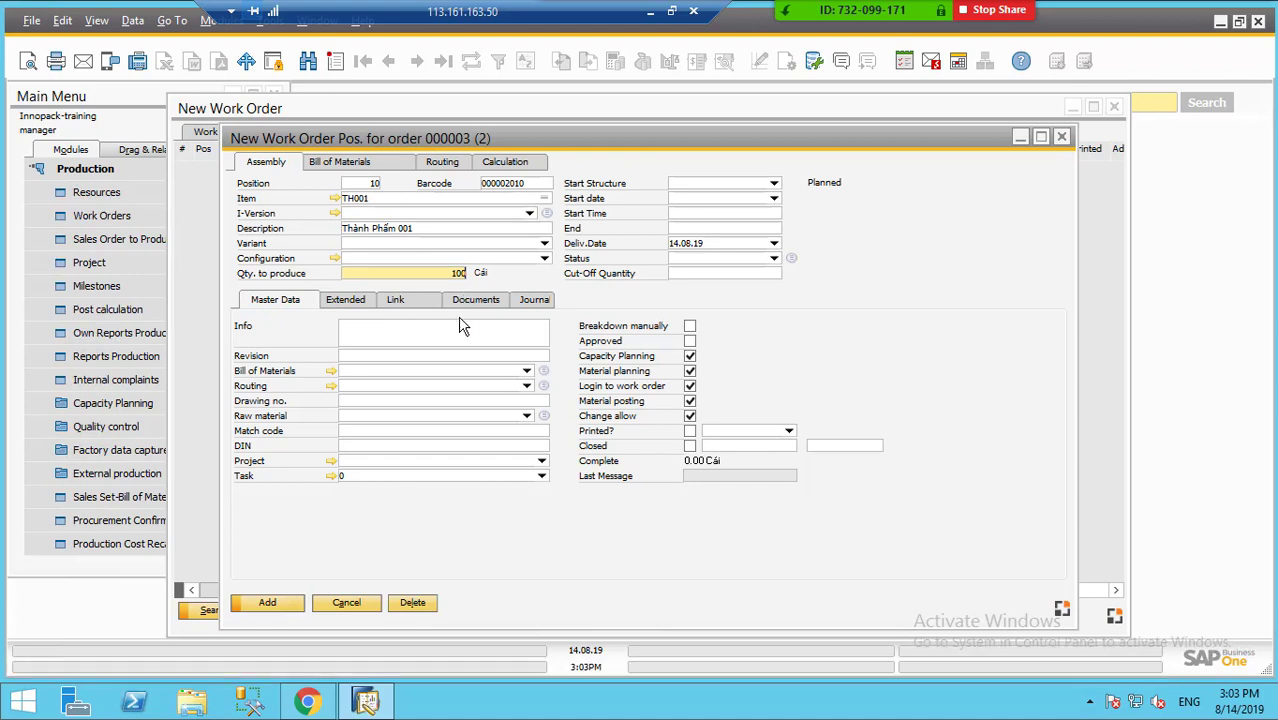
{"action": "key", "text": "Tab"}
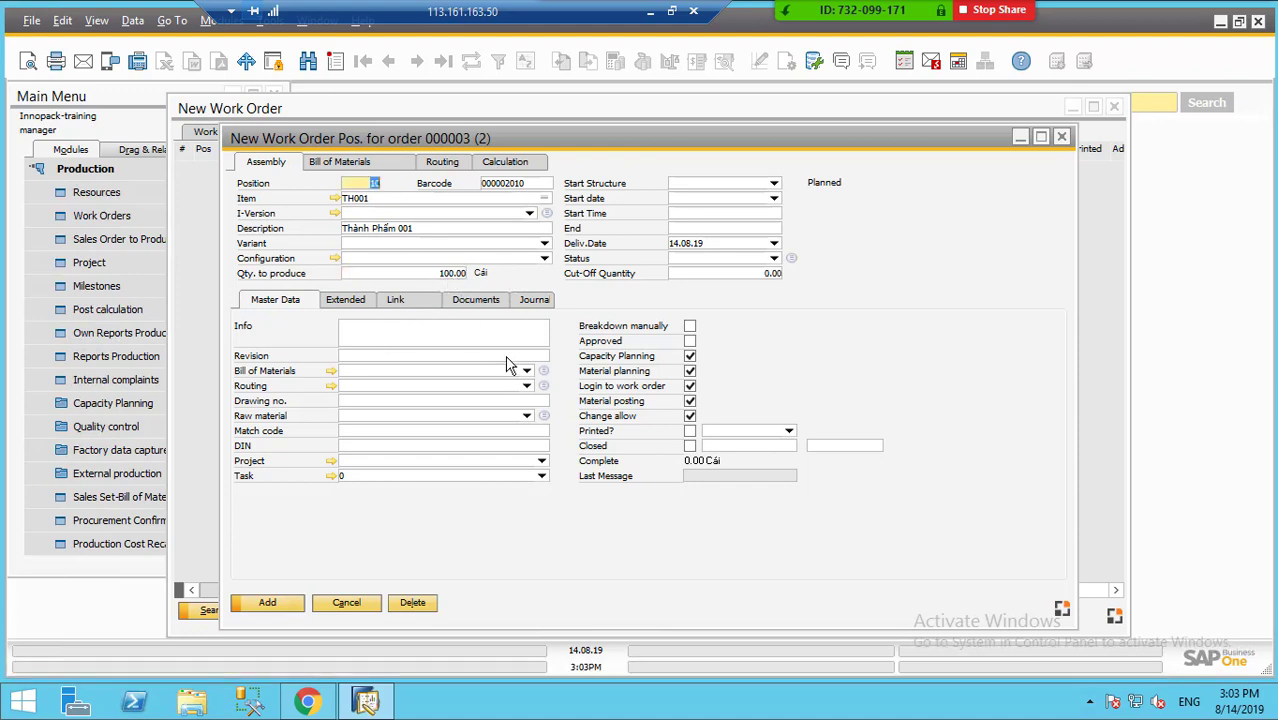
{"action": "key", "text": "Tab"}
{"action": "key", "text": "Tab"}
{"action": "key", "text": "Tab"}
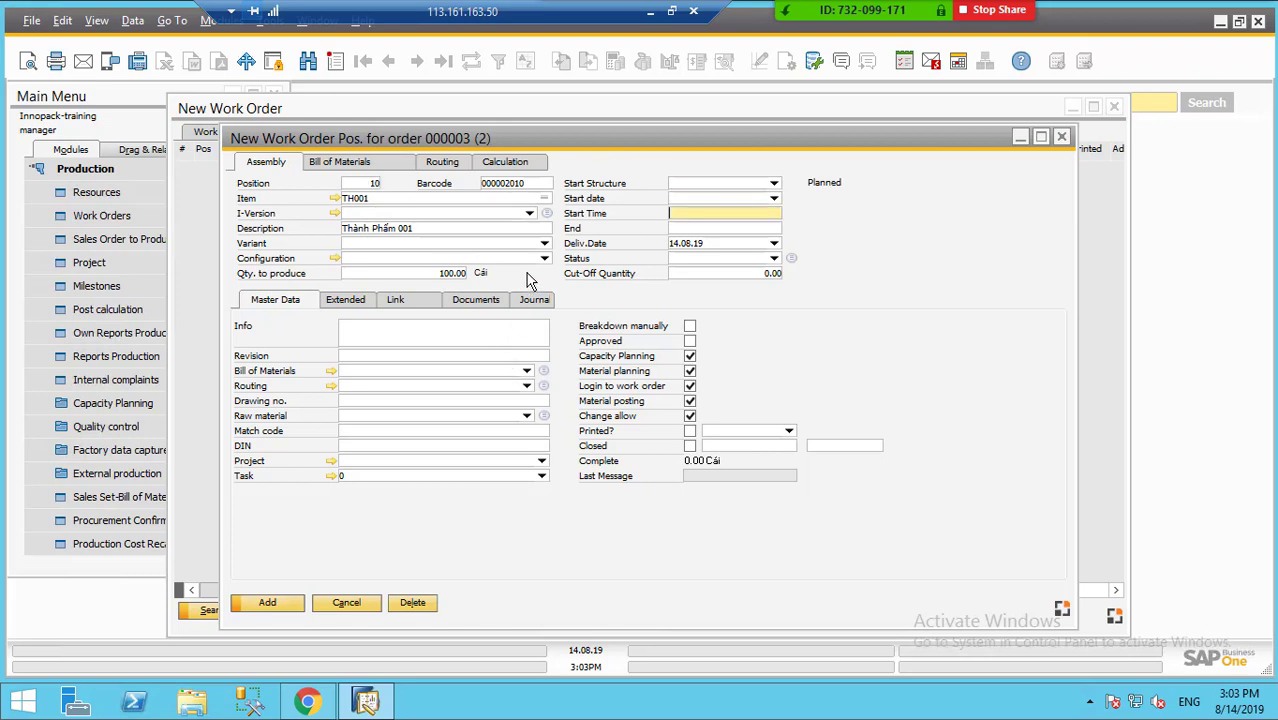
{"action": "key", "text": "Tab"}
{"action": "key", "text": "Tab"}
{"action": "key", "text": "Tab"}
{"action": "key", "text": "Tab"}
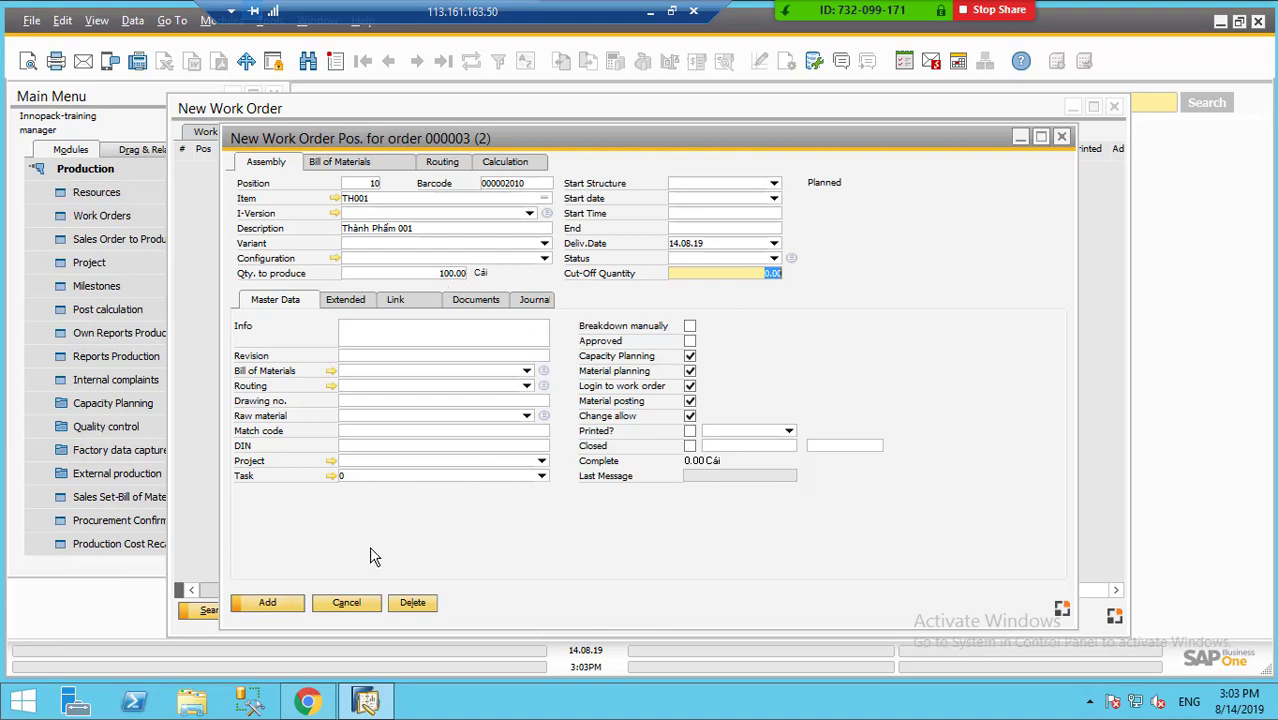
Assign warehouse INNO01 to the TH001 position and save both the position and the work order
{"action": "left_click", "coordinate": [270, 606]}
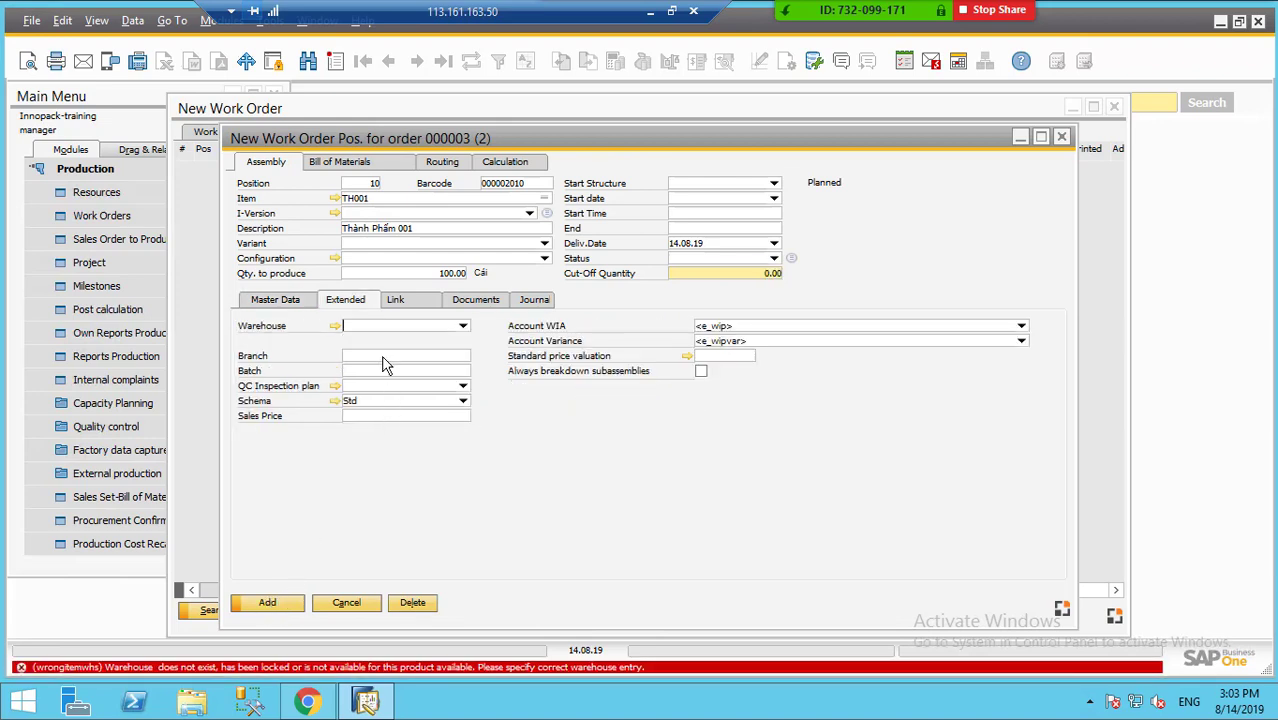
{"action": "left_click", "coordinate": [463, 328]}
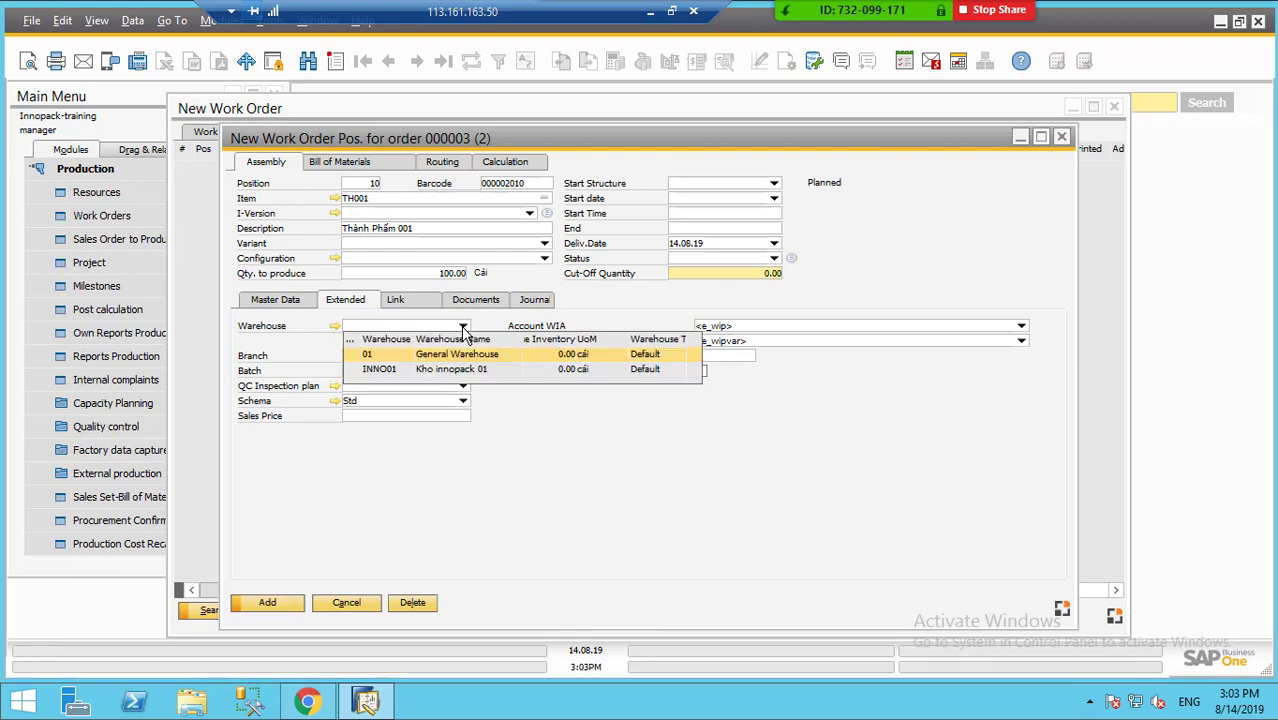
{"action": "left_click", "coordinate": [400, 369]}
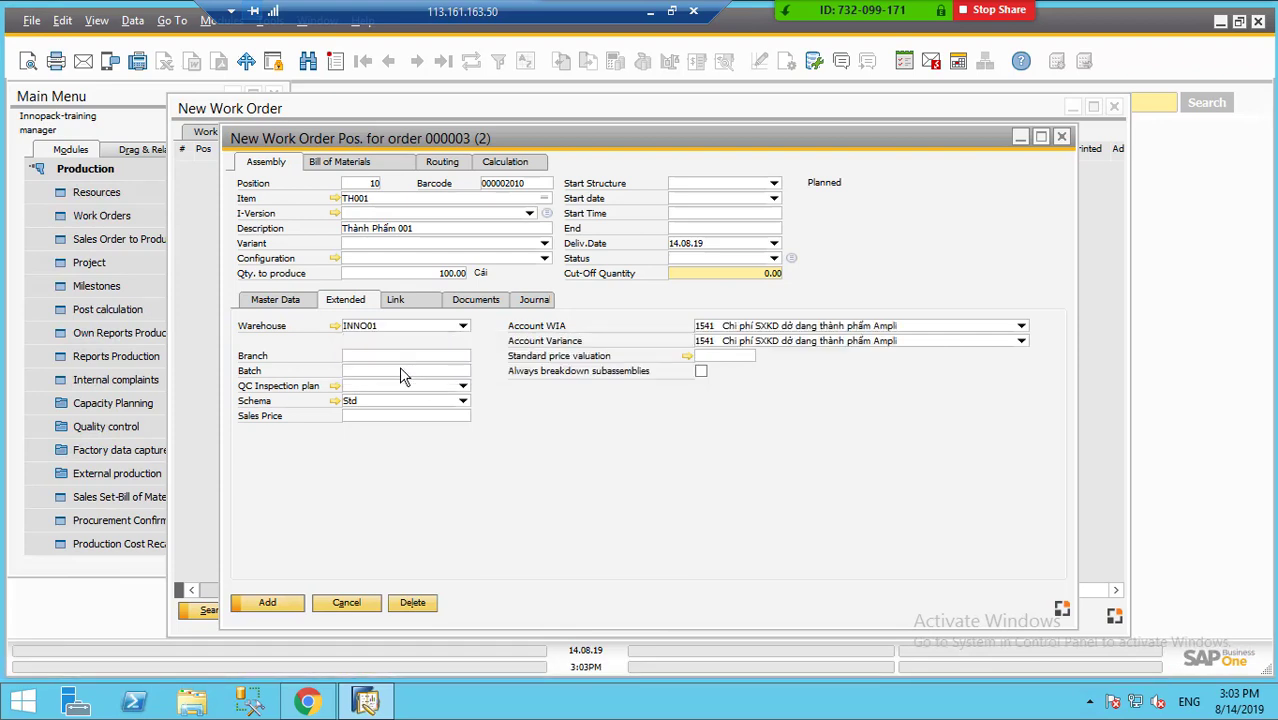
{"action": "left_click", "coordinate": [271, 605]}
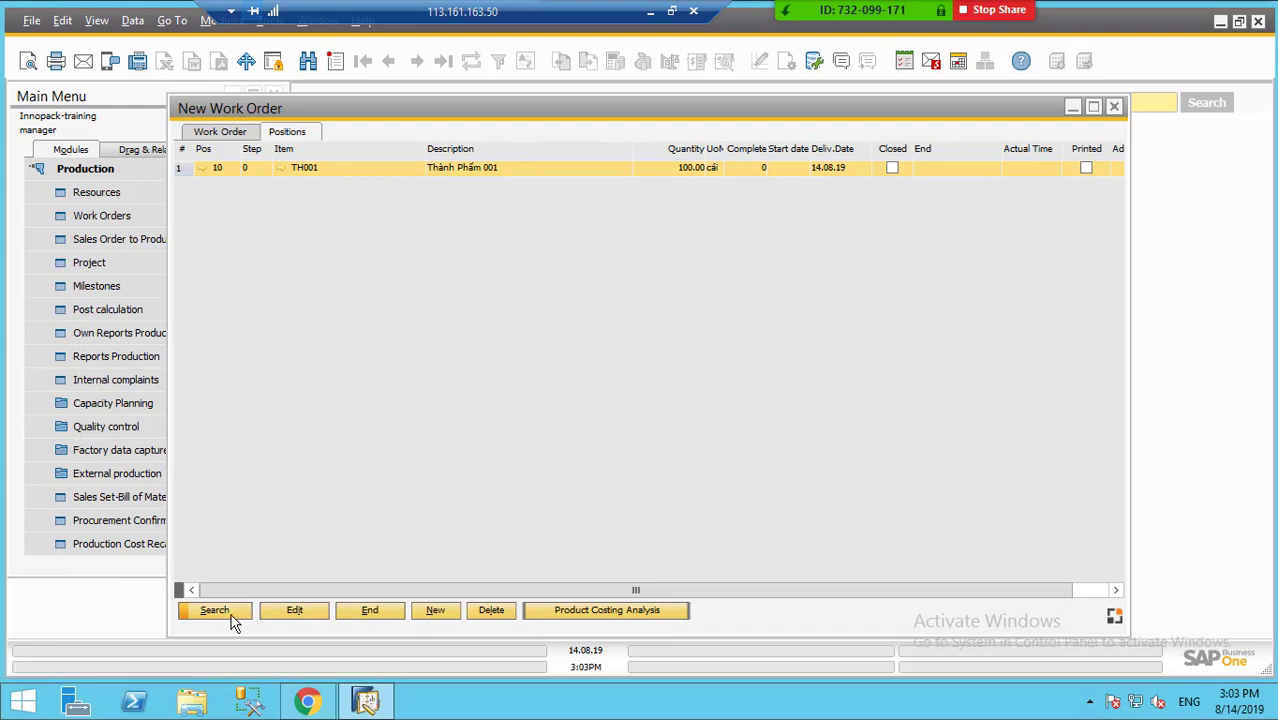
{"action": "left_click", "coordinate": [220, 134]}
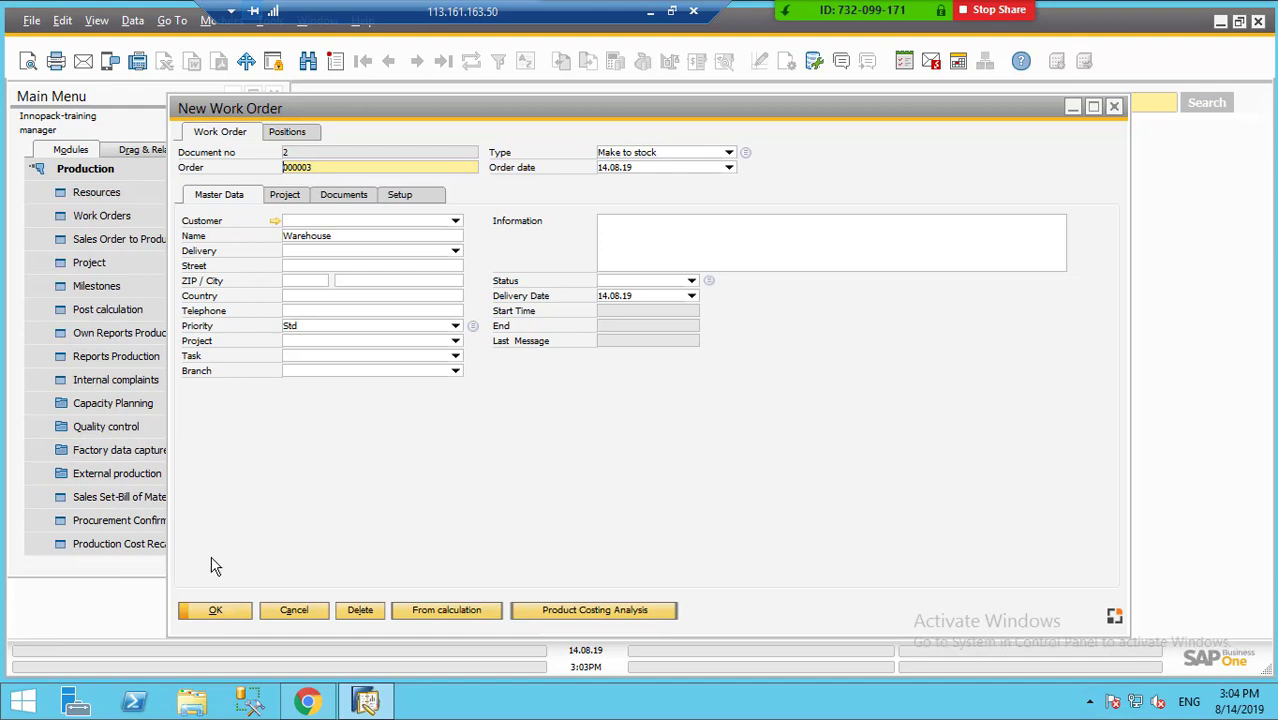
{"action": "left_click", "coordinate": [214, 614]}
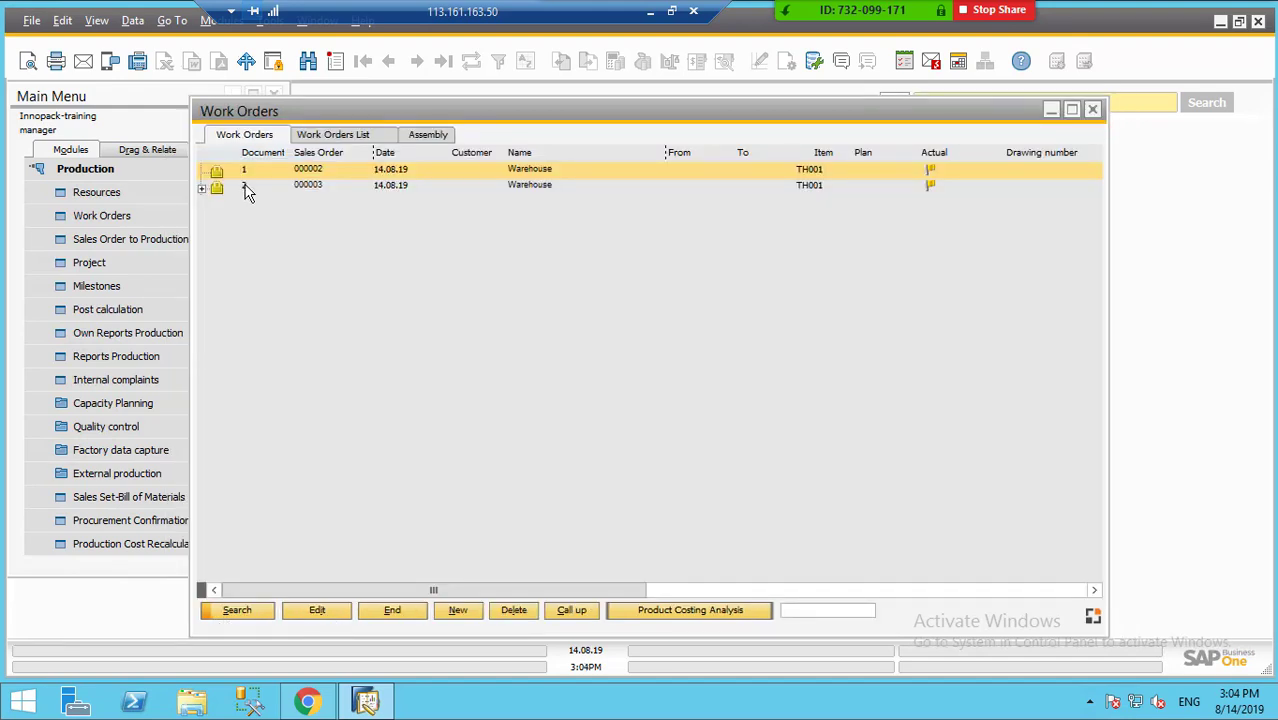
Expand the new work order and examine its TH001 position, with its materials BTH01 and NVL01 and operation May02
{"action": "left_click", "coordinate": [203, 189]}
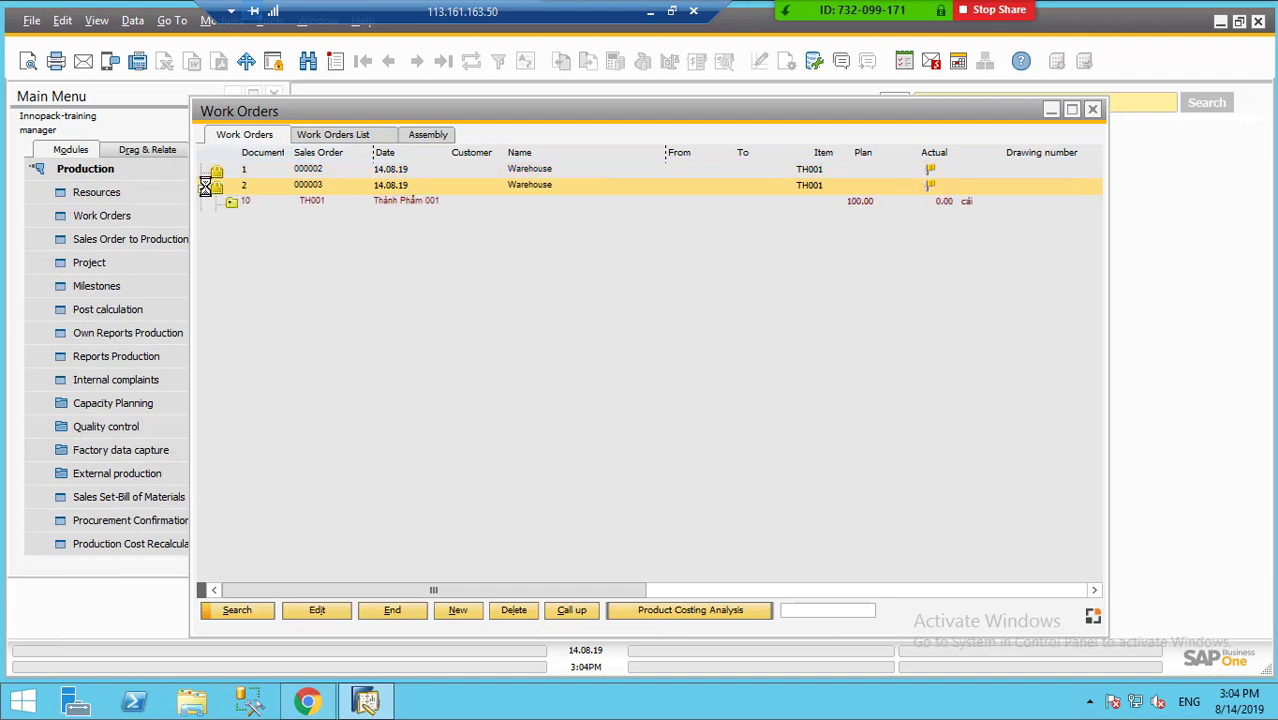
{"action": "left_click", "coordinate": [230, 202]}
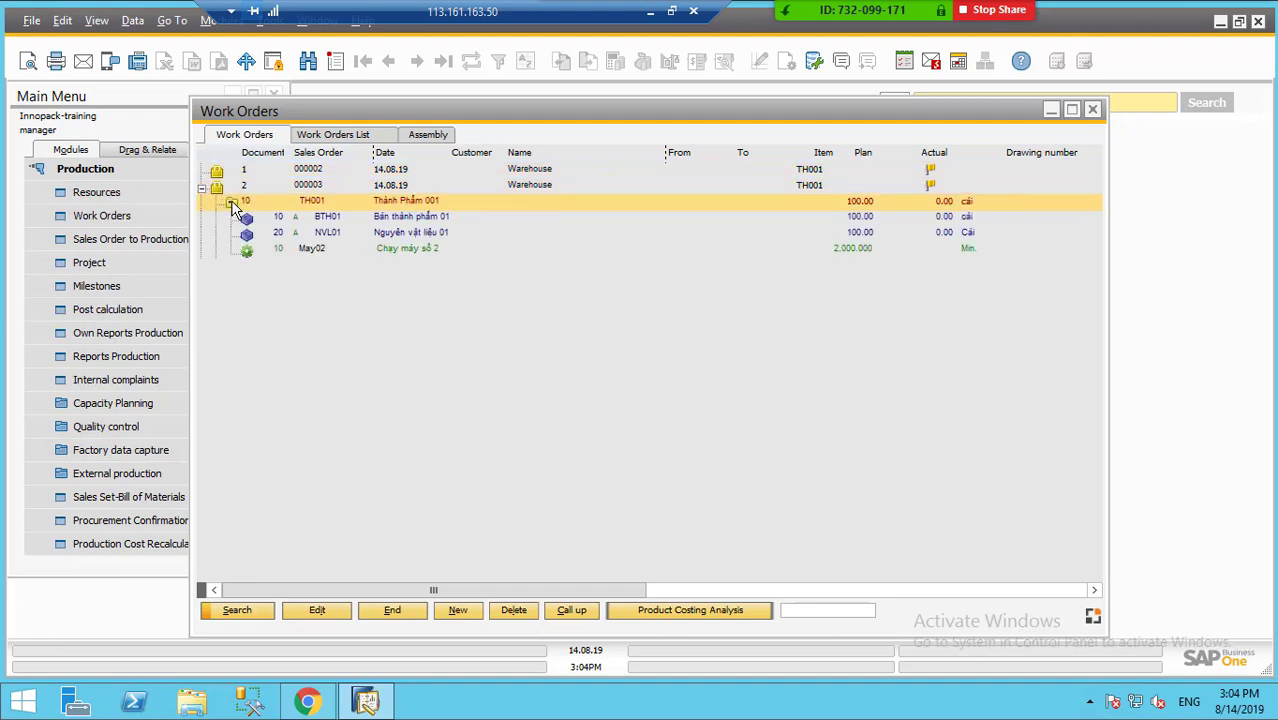
{"action": "double_click", "coordinate": [232, 205]}
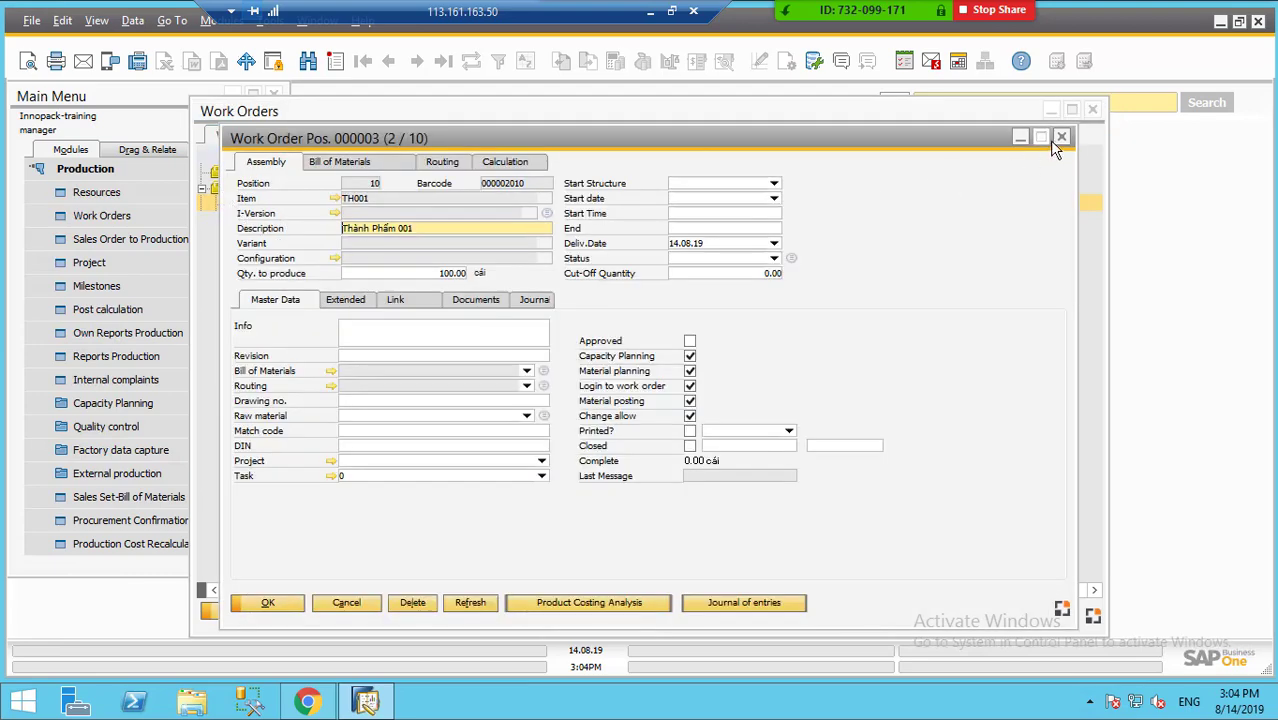
{"action": "left_click", "coordinate": [1060, 137]}
{"action": "left_click", "coordinate": [236, 203]}
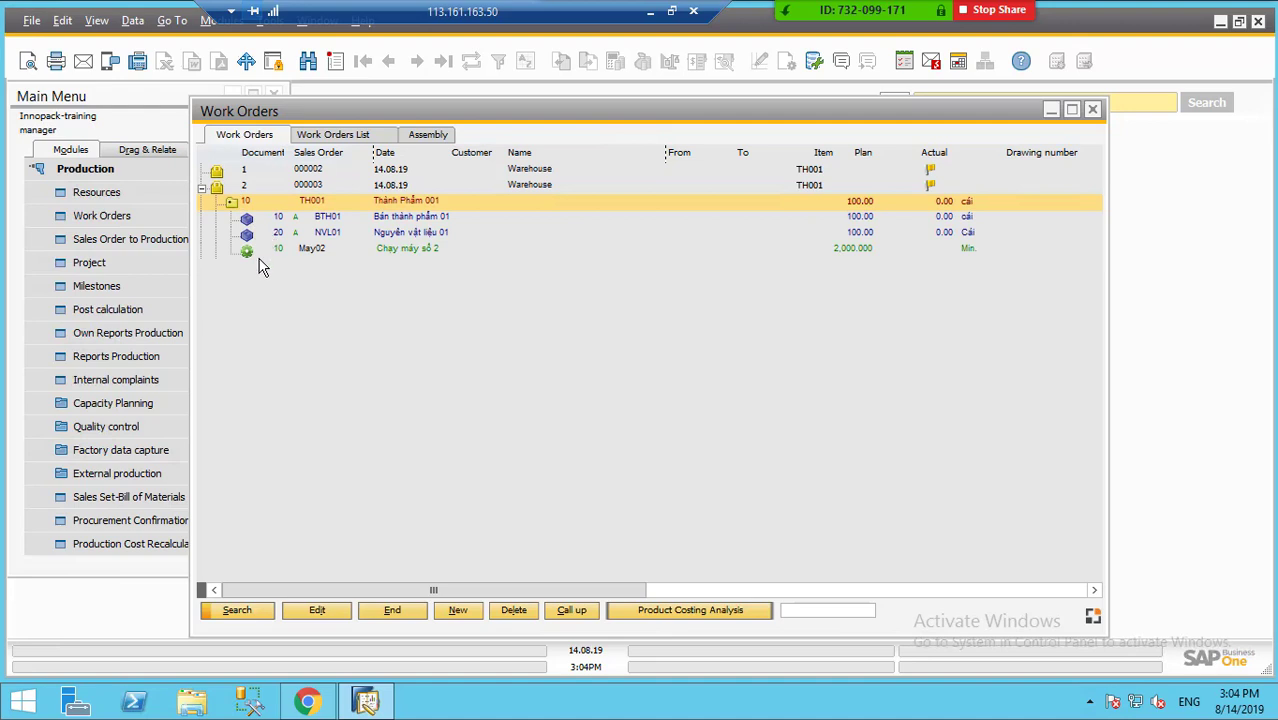
{"action": "left_click", "coordinate": [231, 203]}
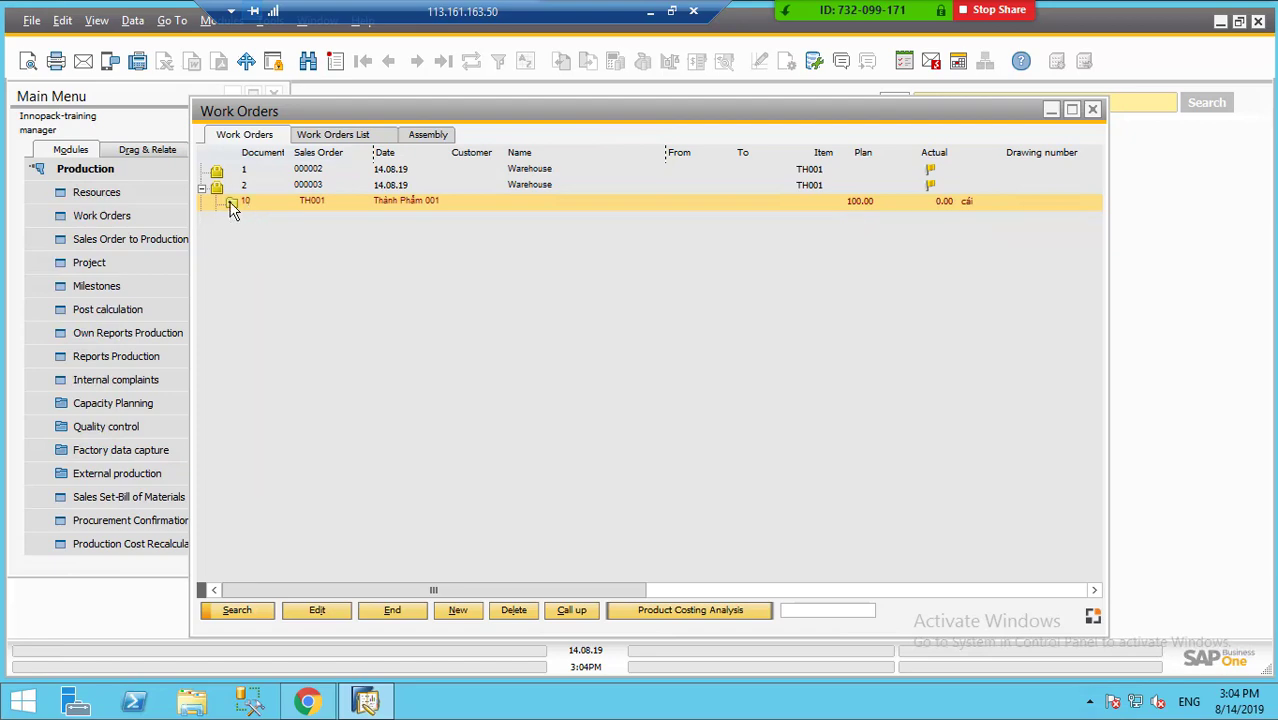
{"action": "double_click", "coordinate": [231, 207]}
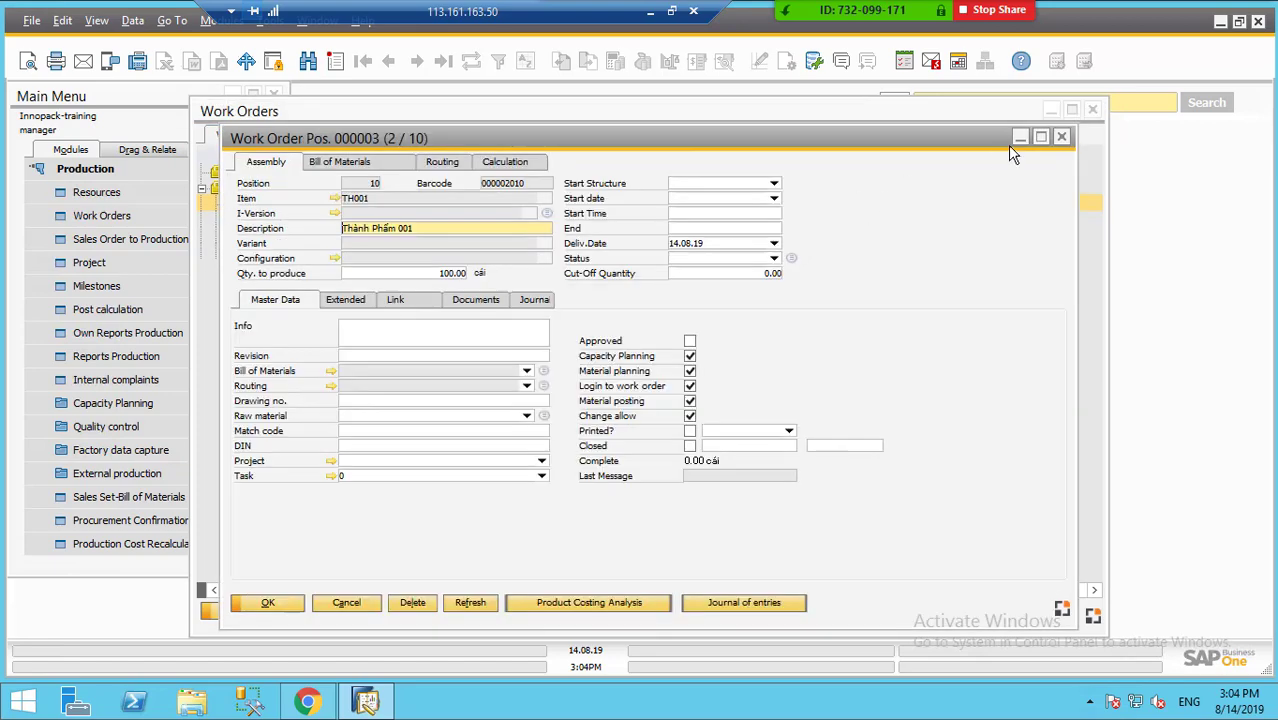
{"action": "left_click", "coordinate": [1061, 136]}
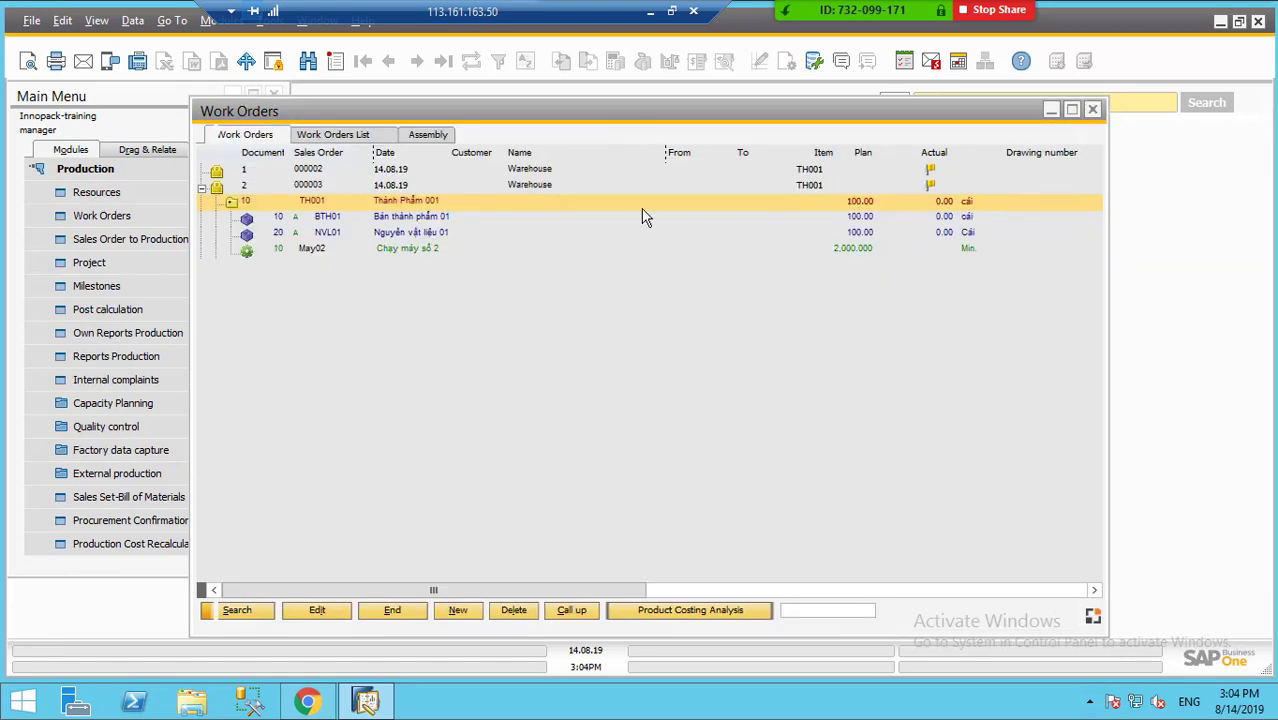
{"action": "left_click", "coordinate": [268, 218]}
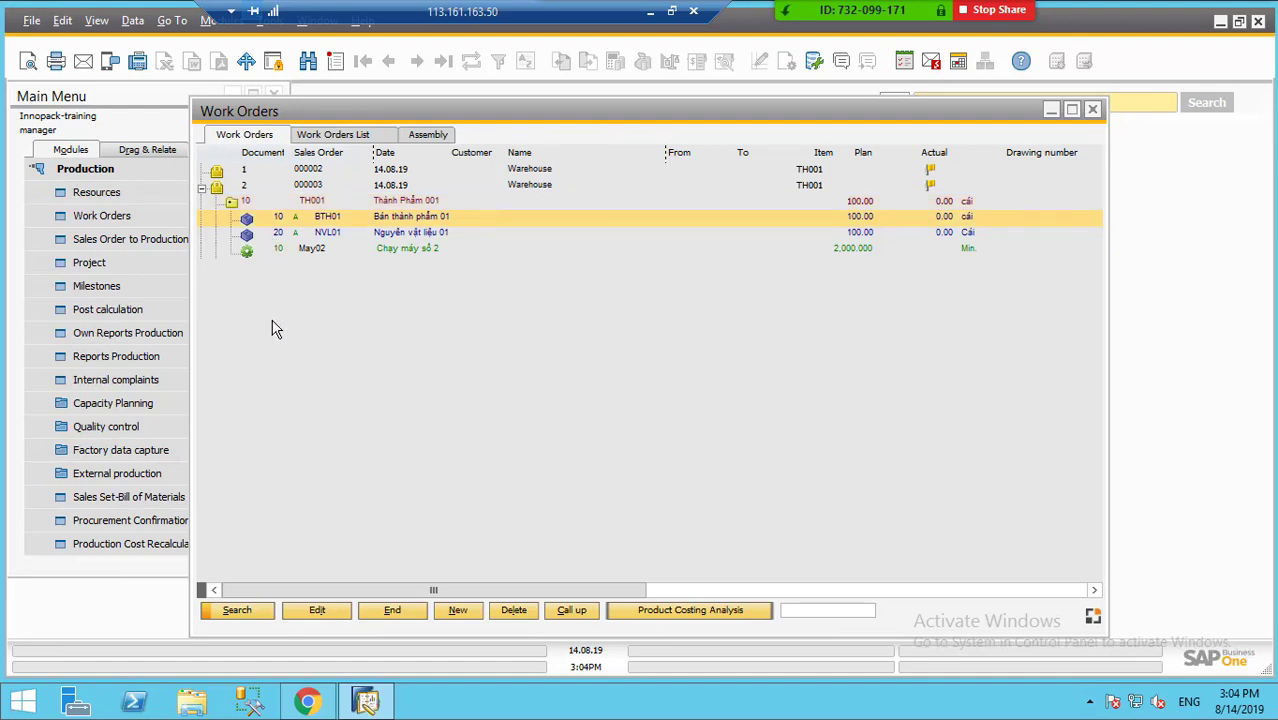
{"action": "double_click", "coordinate": [249, 228]}
{"action": "left_click", "coordinate": [1257, 253]}
Preview the new work order's Structure View report and close it
{"action": "left_click", "coordinate": [246, 190]}
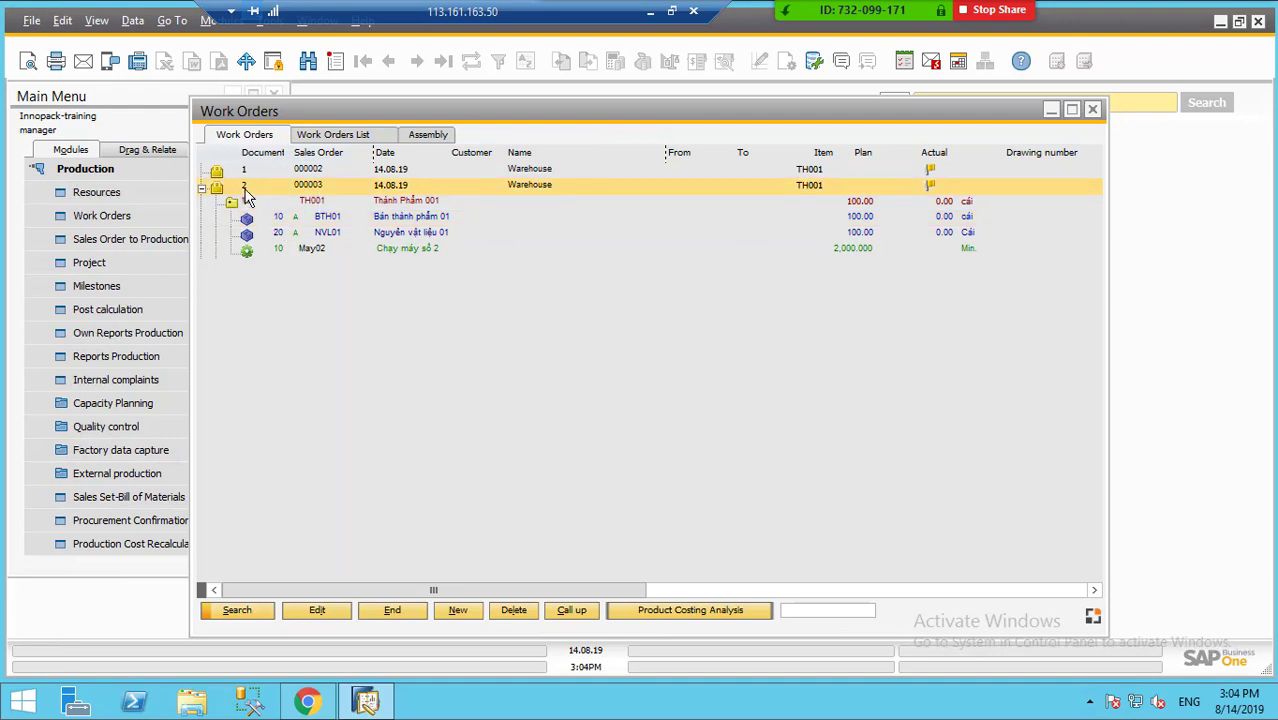
{"action": "right_click", "coordinate": [252, 197]}
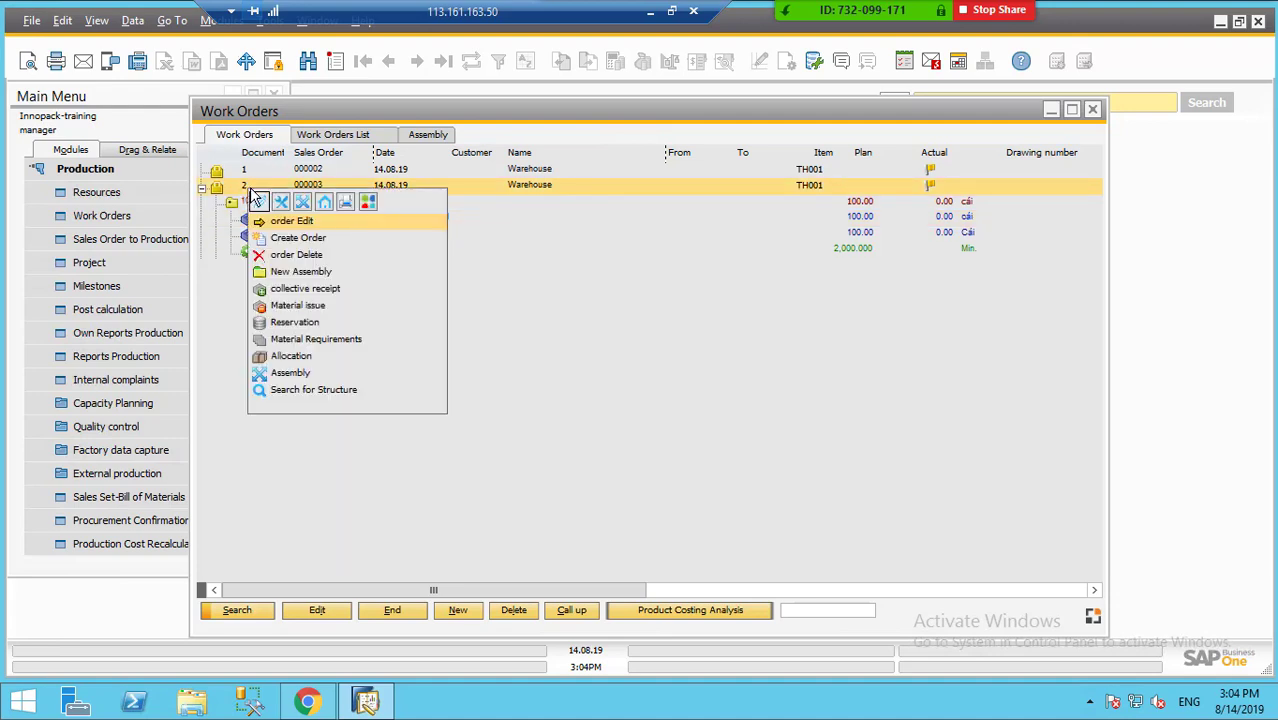
{"action": "left_click", "coordinate": [347, 204]}
{"action": "left_click", "coordinate": [292, 221]}
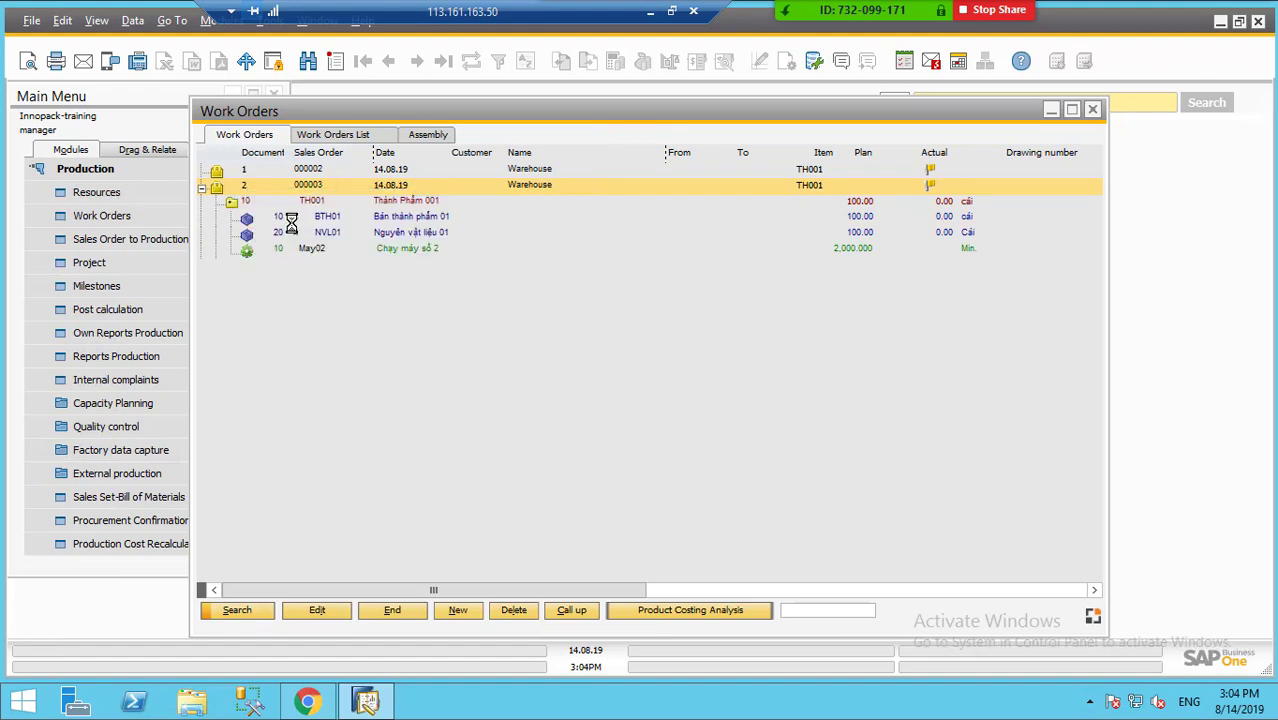
{"action": "left_click", "coordinate": [239, 611]}
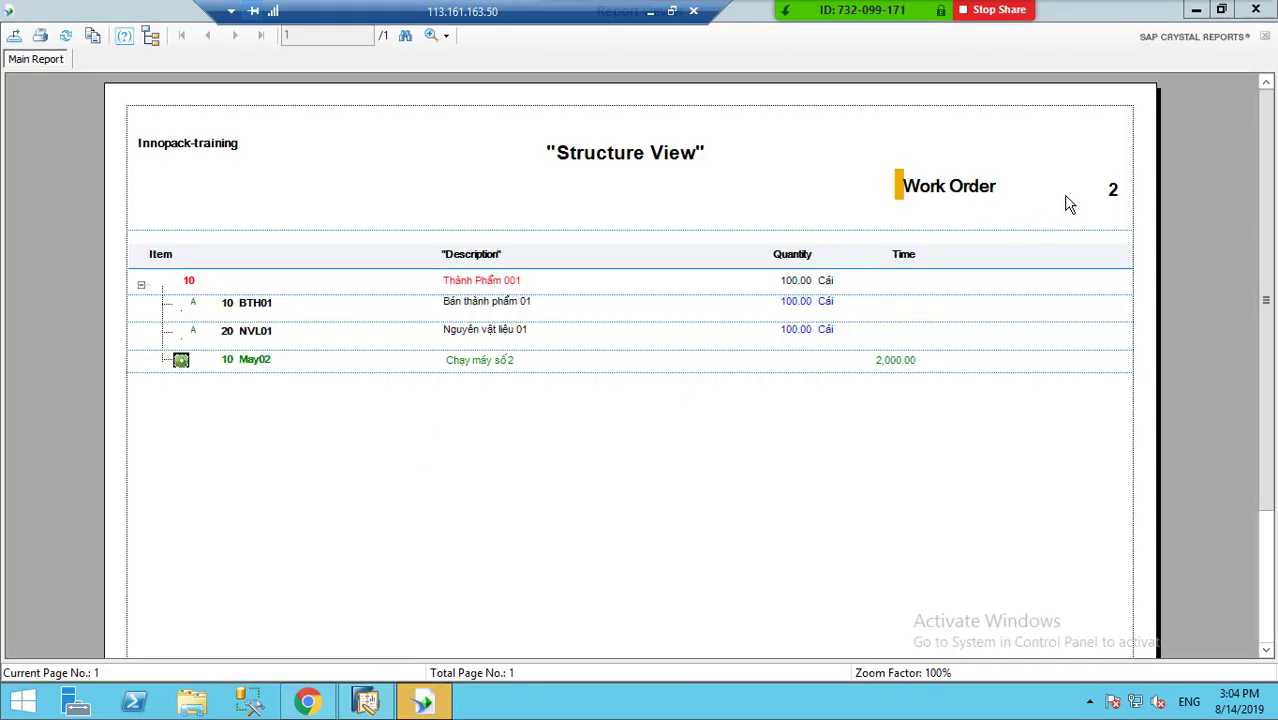
{"action": "key", "text": "Escape"}
Preview the Current window report for the TH001 work order in document 2 and close the report
{"action": "right_click", "coordinate": [309, 187]}
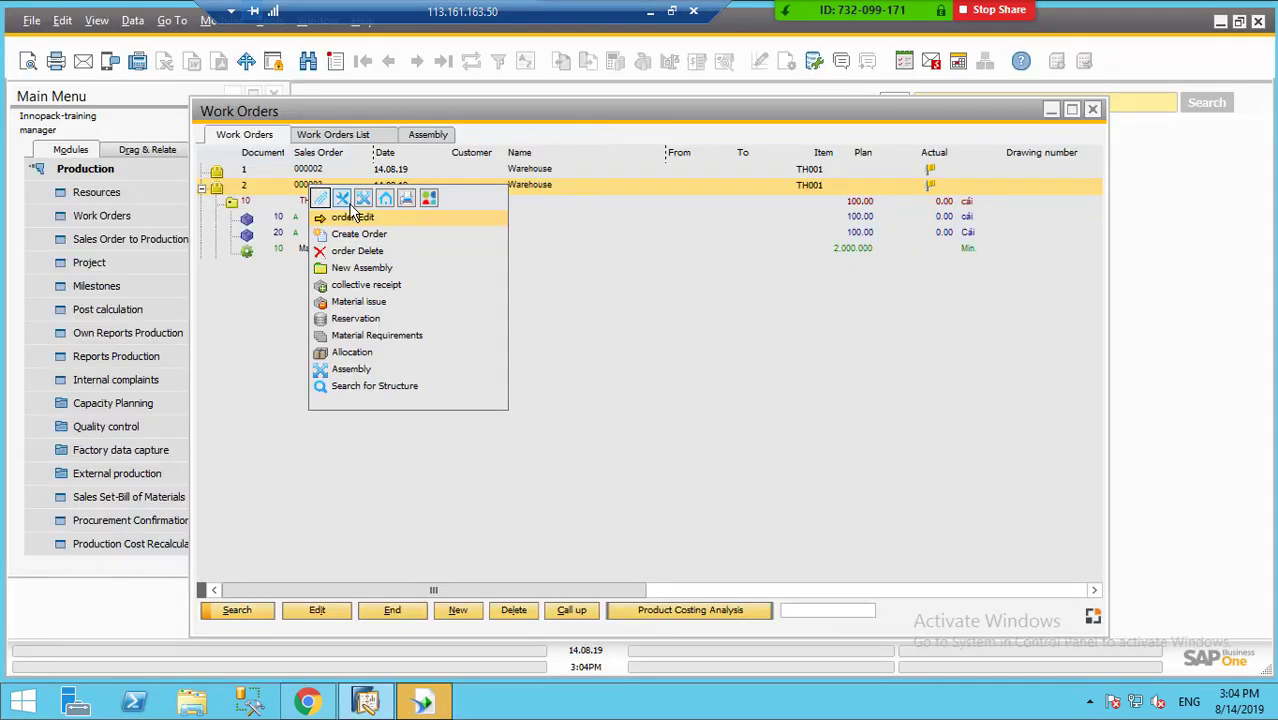
{"action": "left_click", "coordinate": [407, 200]}
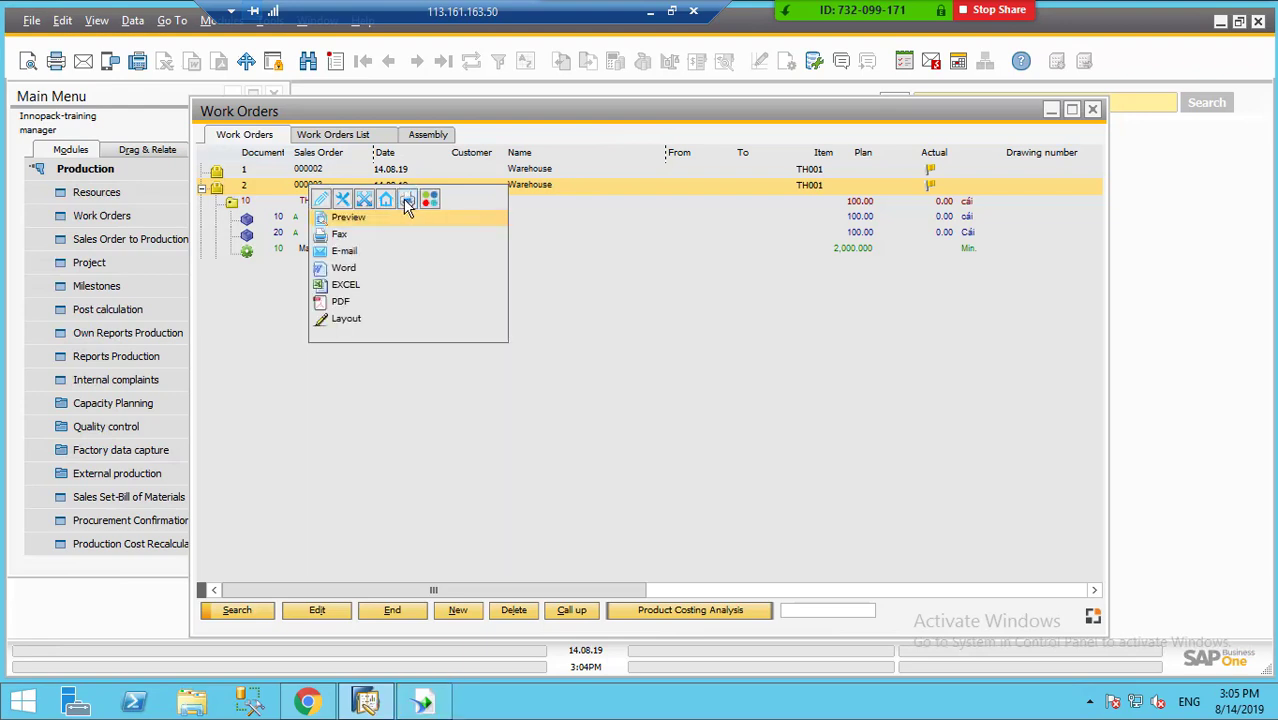
{"action": "left_click", "coordinate": [357, 217]}
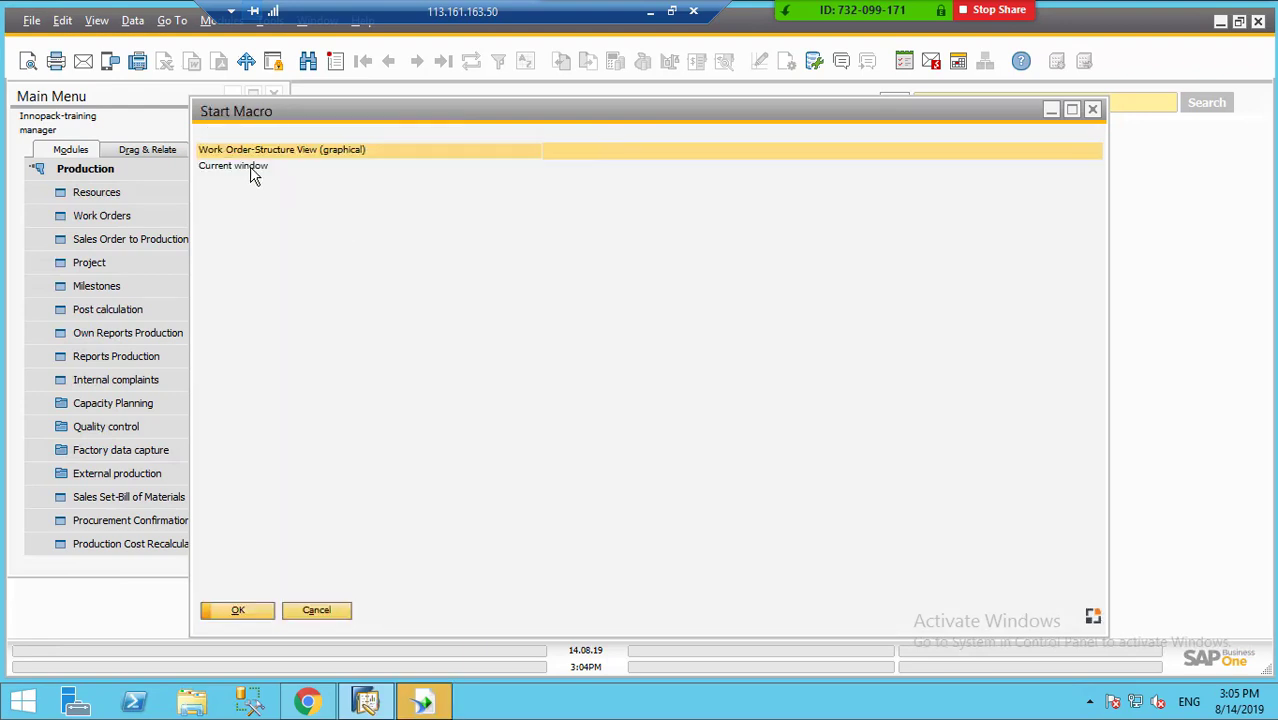
{"action": "left_click", "coordinate": [250, 167]}
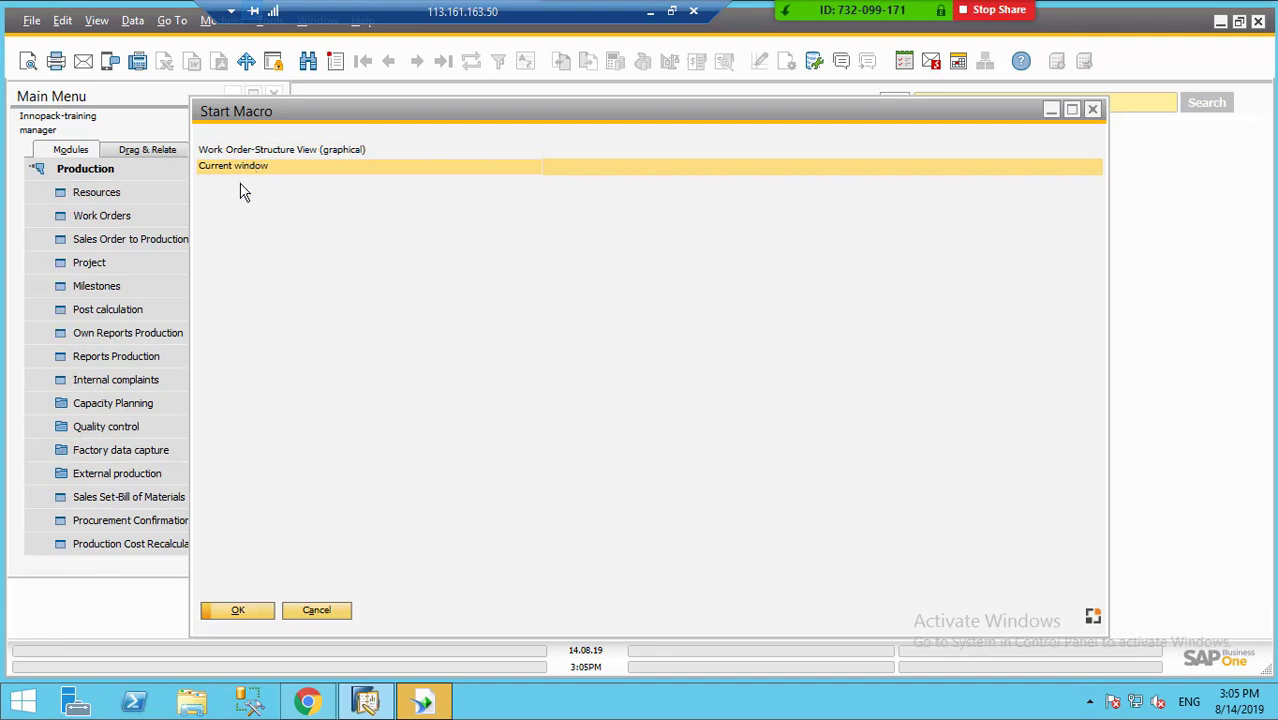
{"action": "left_click", "coordinate": [236, 610]}
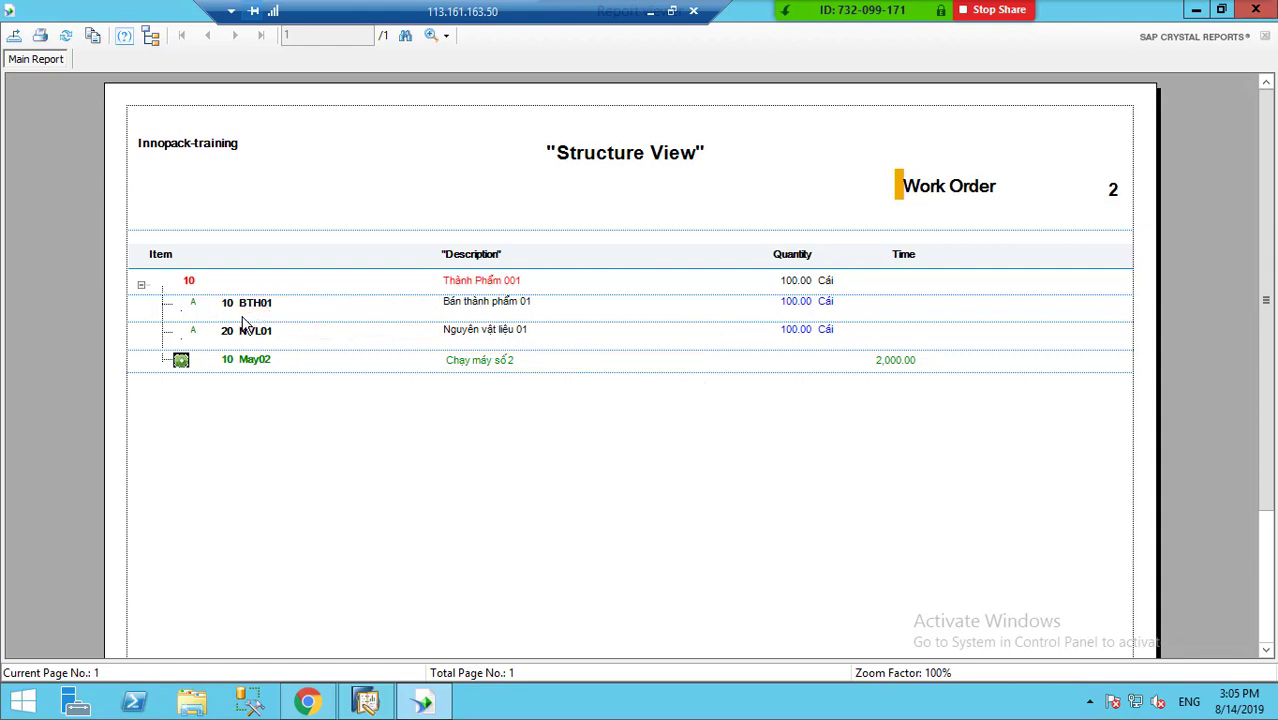
{"action": "left_click", "coordinate": [1255, 10]}
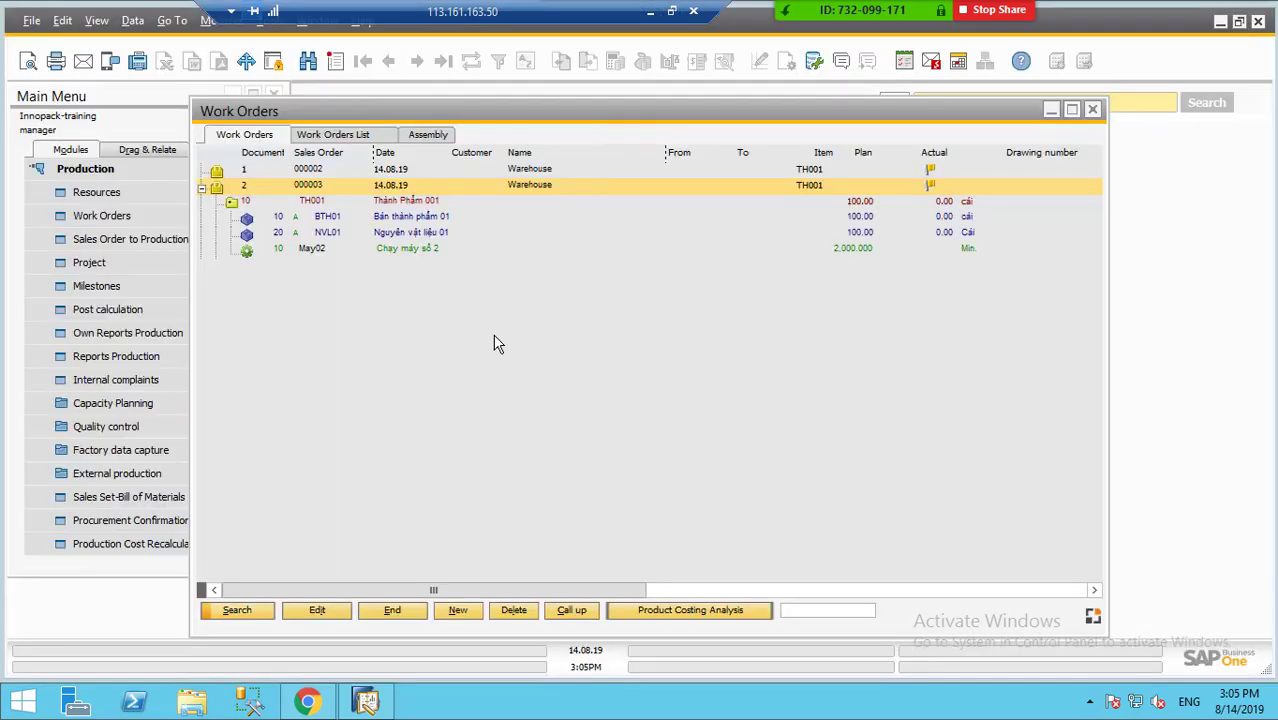
{"action": "left_click", "coordinate": [310, 220]}
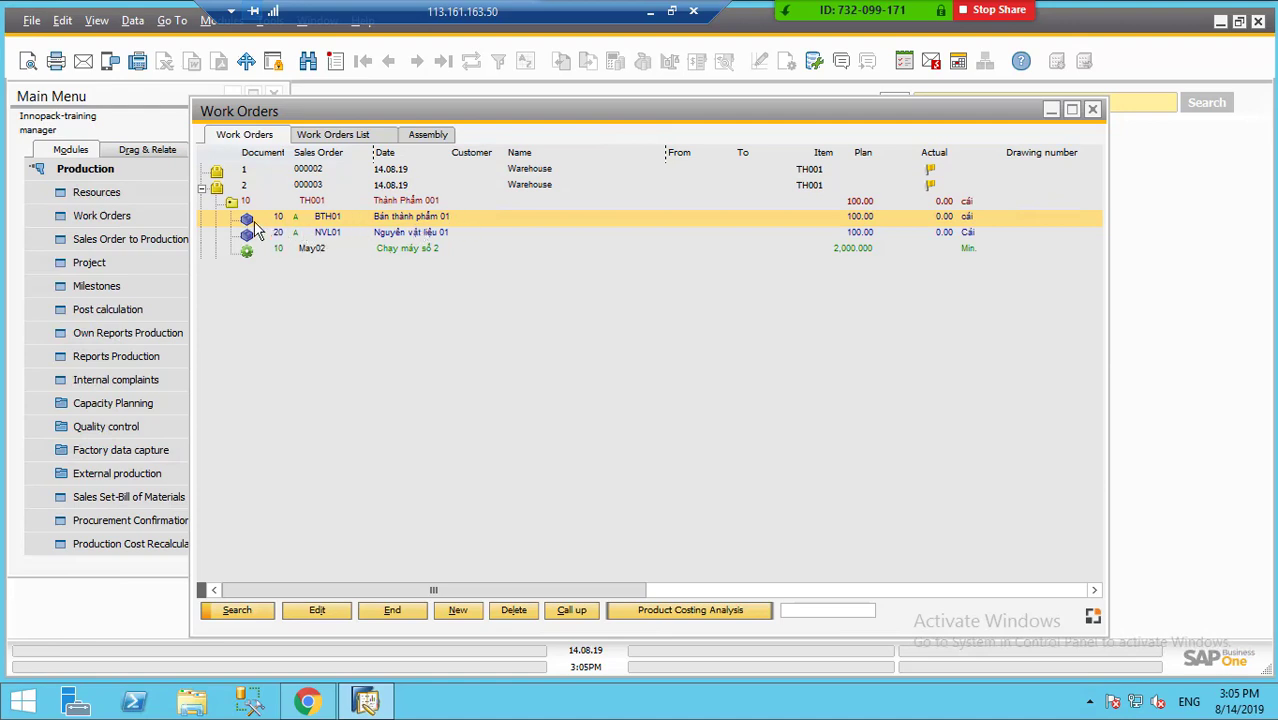
{"action": "left_click", "coordinate": [252, 205]}
{"action": "left_click", "coordinate": [330, 220]}
{"action": "left_click", "coordinate": [458, 611]}
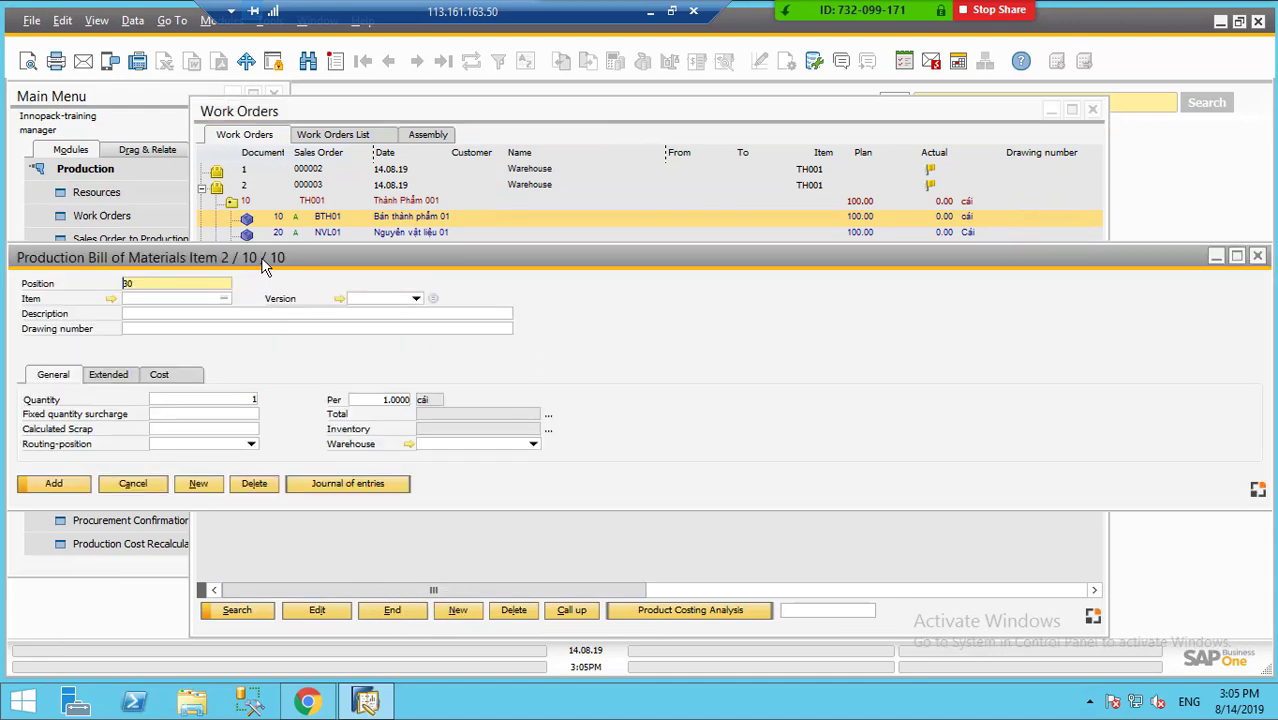
{"action": "left_click", "coordinate": [1257, 257]}
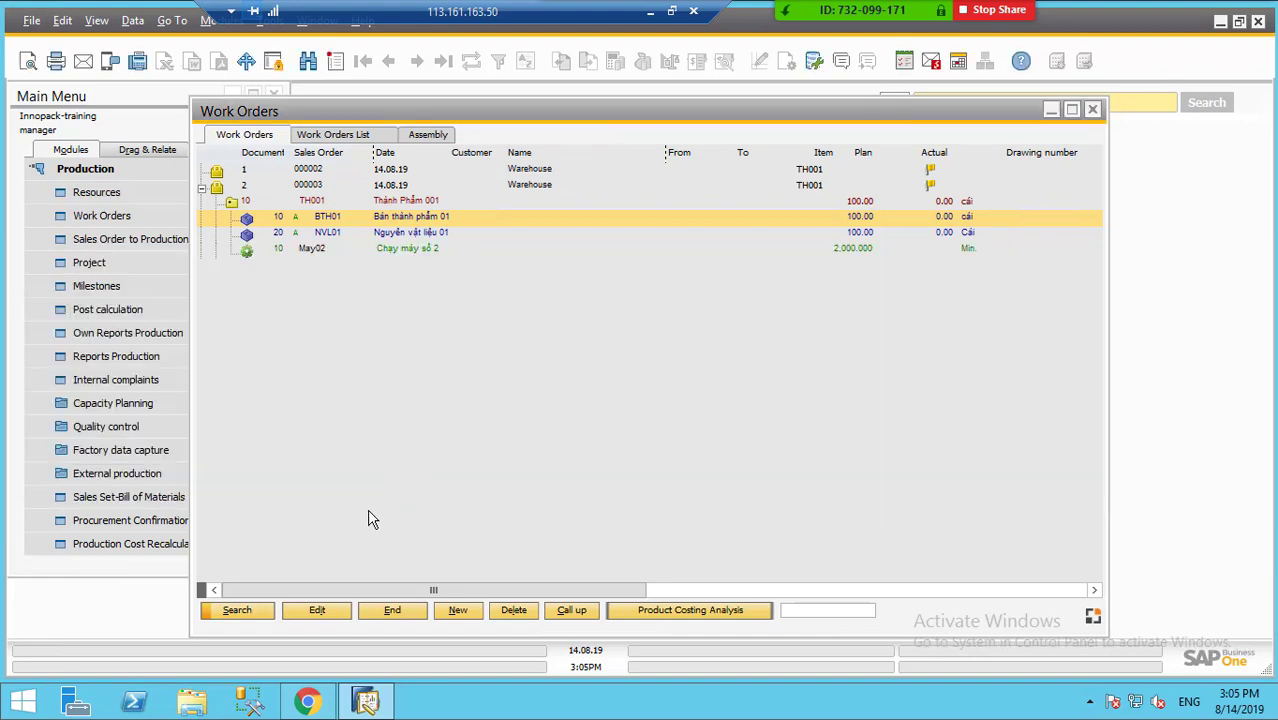
Create another make-to-stock work order dated 14.08.19 and go to its positions
{"action": "left_click", "coordinate": [247, 134]}
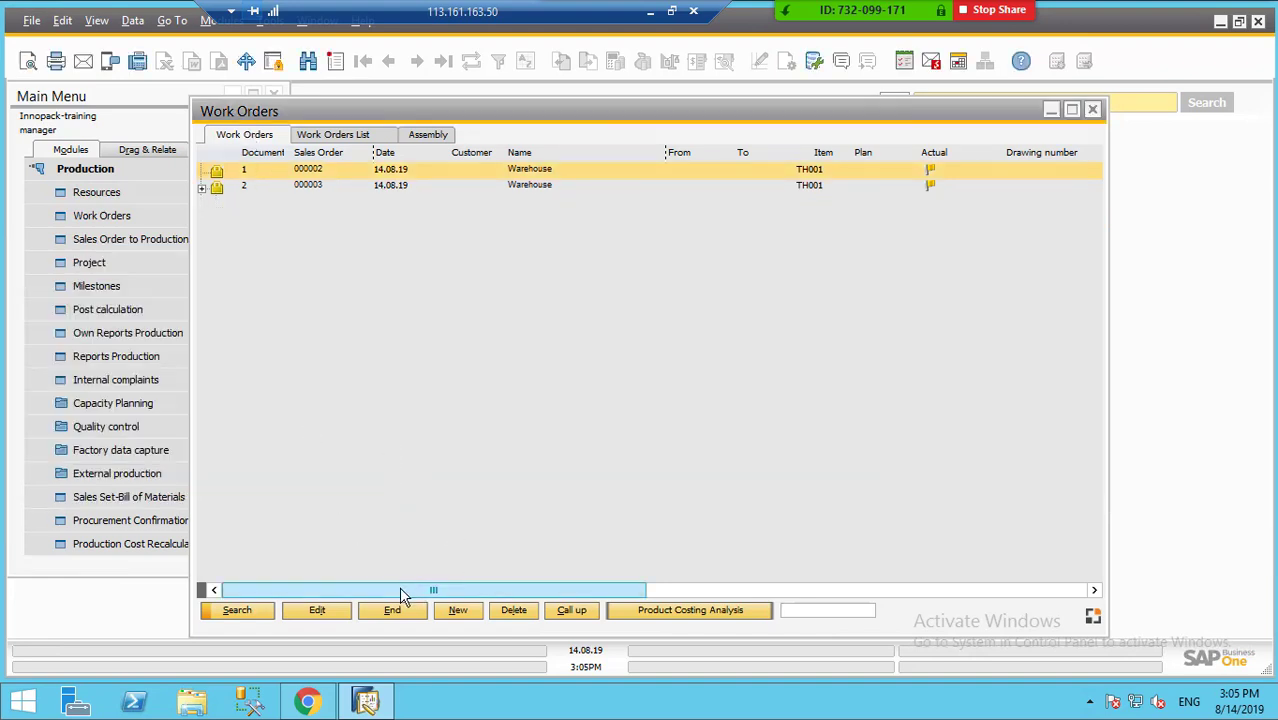
{"action": "left_click", "coordinate": [455, 610]}
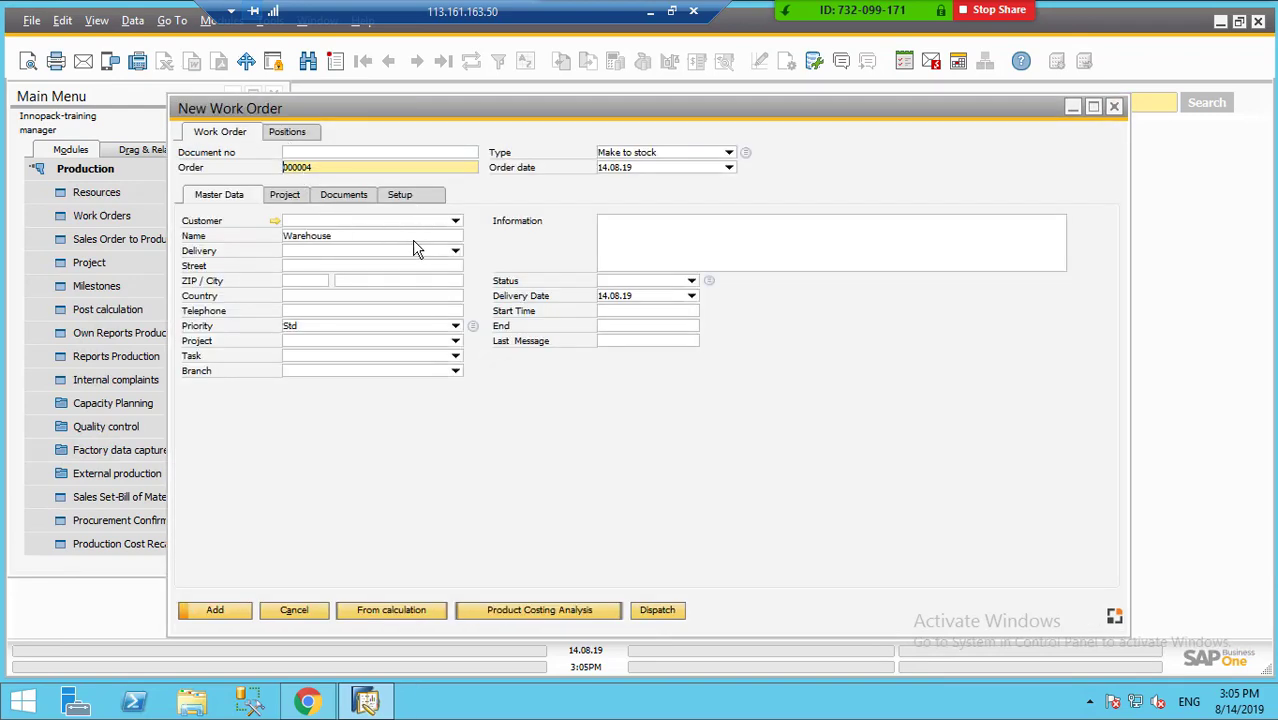
{"action": "left_click", "coordinate": [288, 133]}
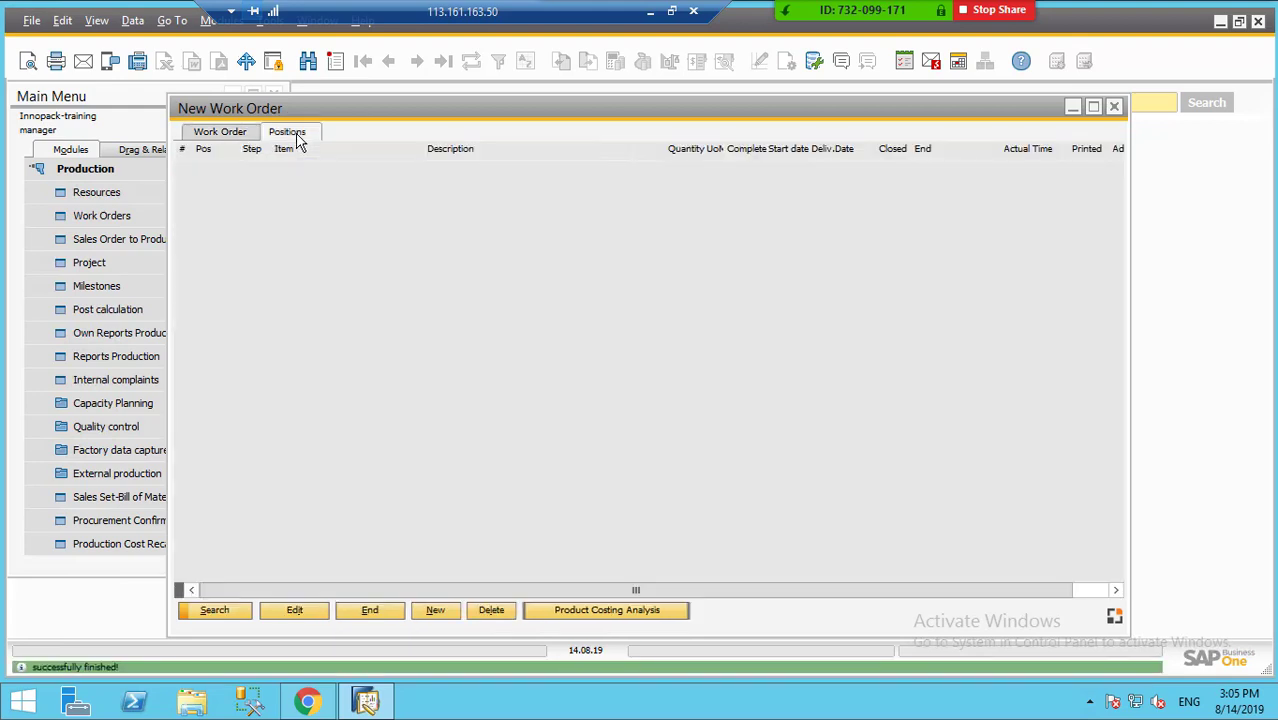
Start a new position in the work order for semi-finished item BTH01 with a quantity to produce of 100
{"action": "left_click", "coordinate": [428, 610]}
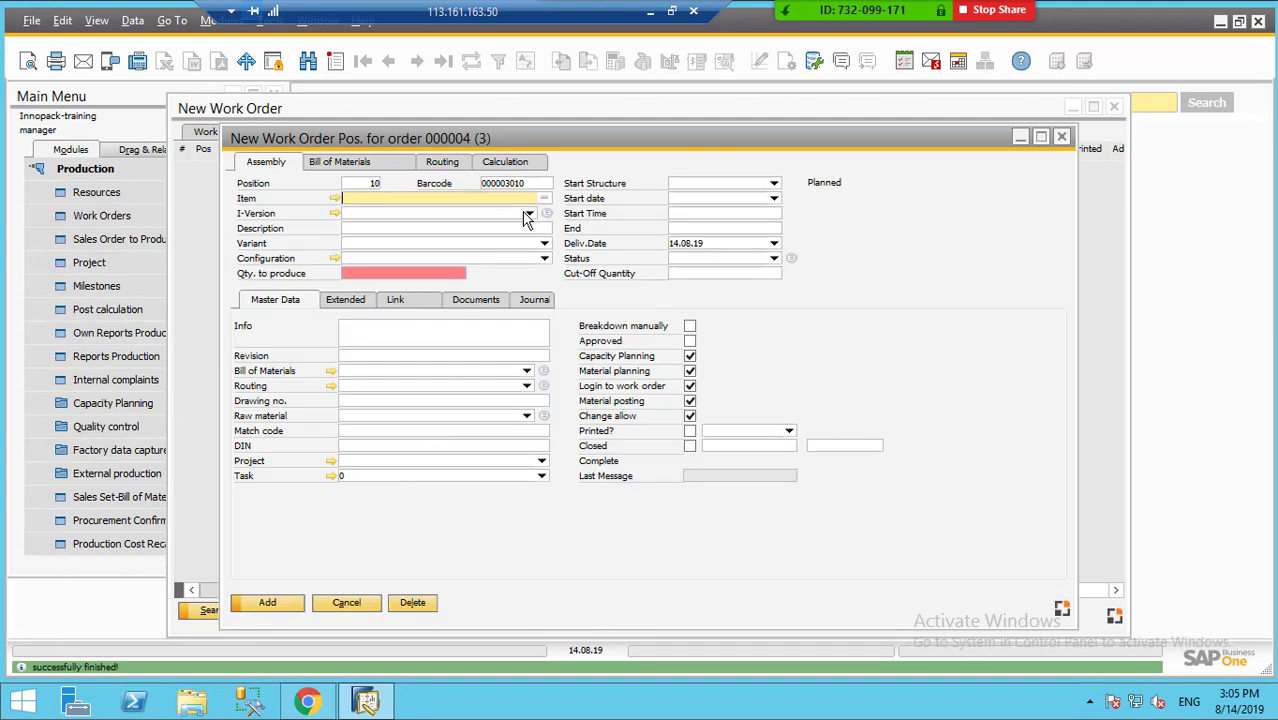
{"action": "left_click", "coordinate": [523, 212]}
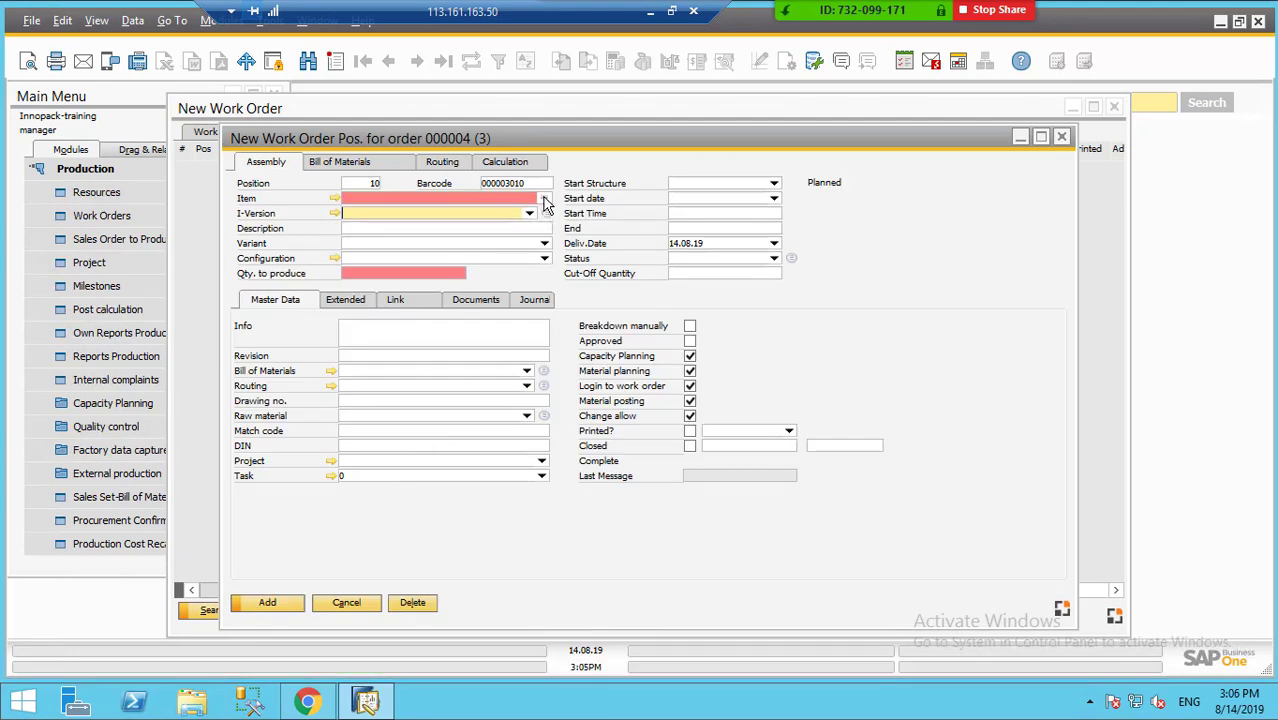
{"action": "left_click", "coordinate": [543, 198]}
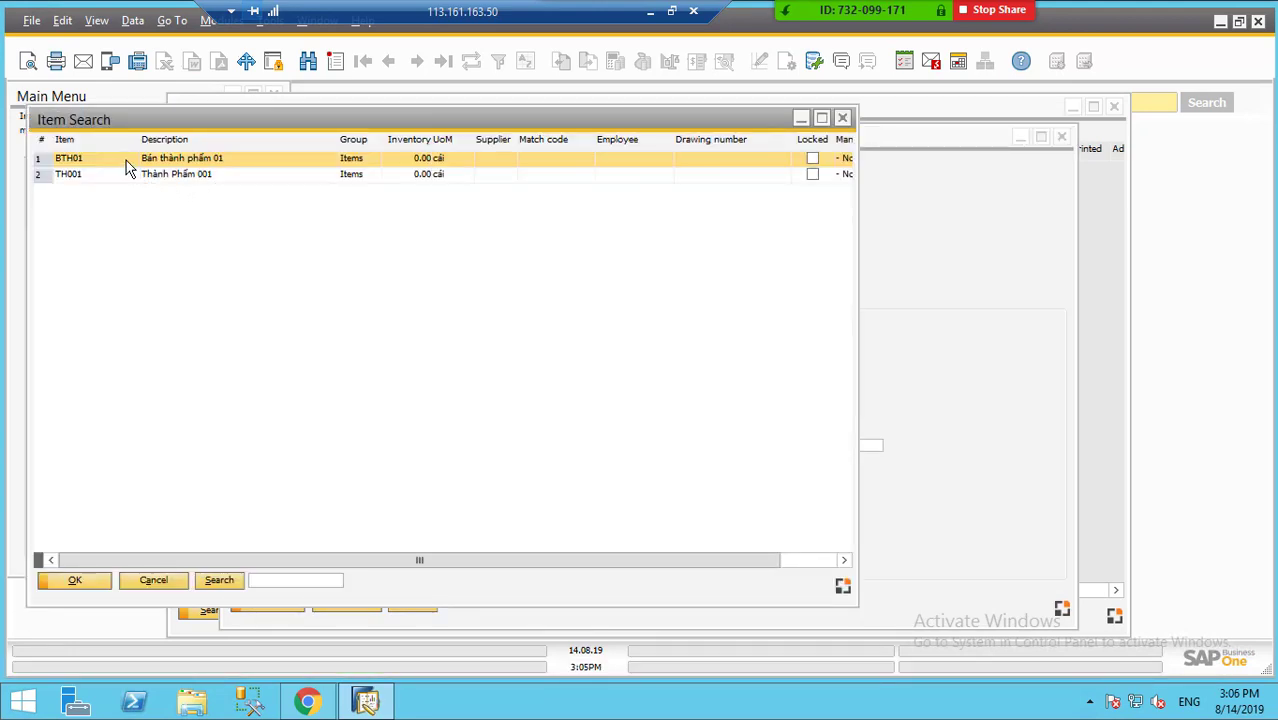
{"action": "double_click", "coordinate": [126, 160]}
{"action": "left_click", "coordinate": [433, 276]}
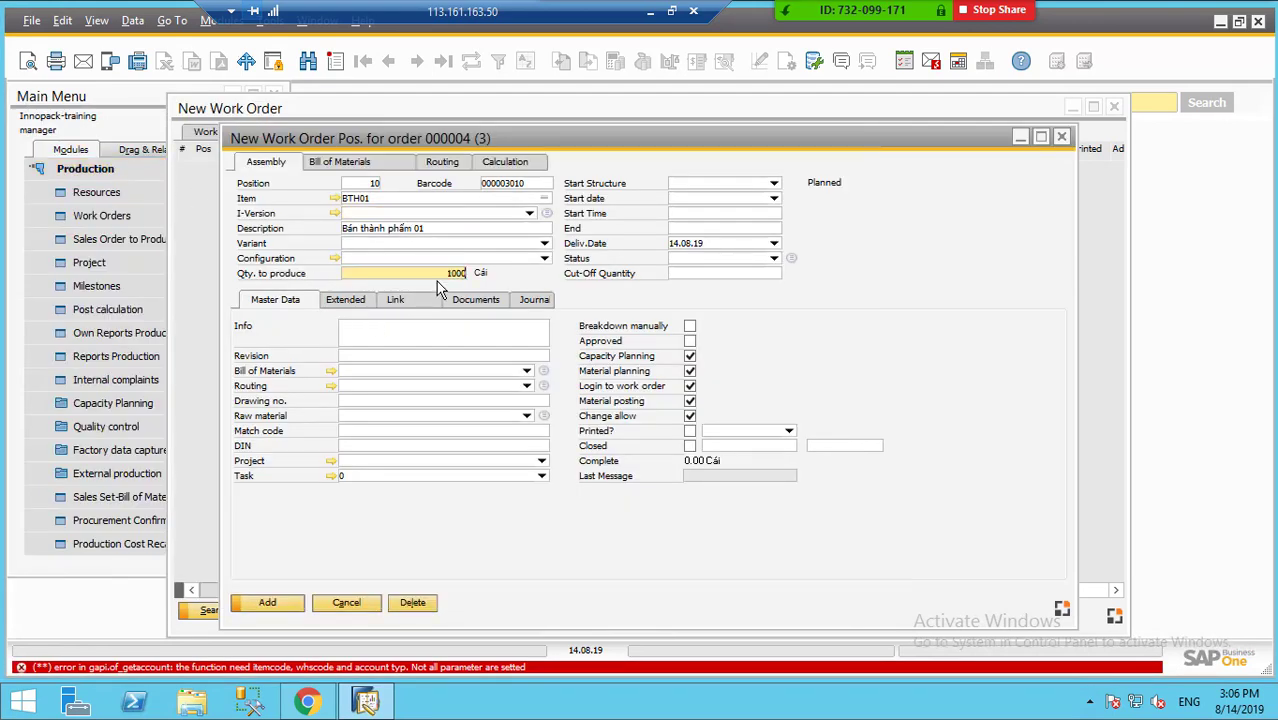
{"action": "type", "text": "100"}
{"action": "key", "text": "Tab"}
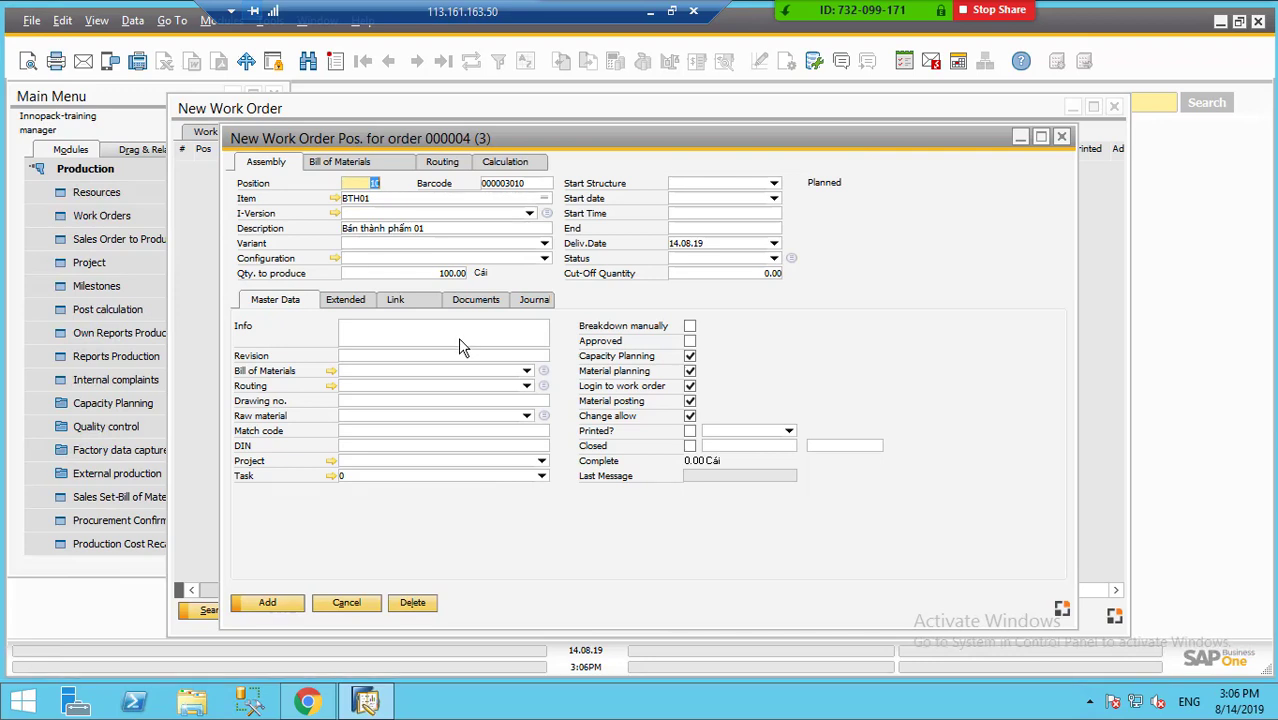
Assign warehouse INNO01 to the BTH01 position, save it and return to the list of work orders
{"action": "left_click", "coordinate": [356, 300]}
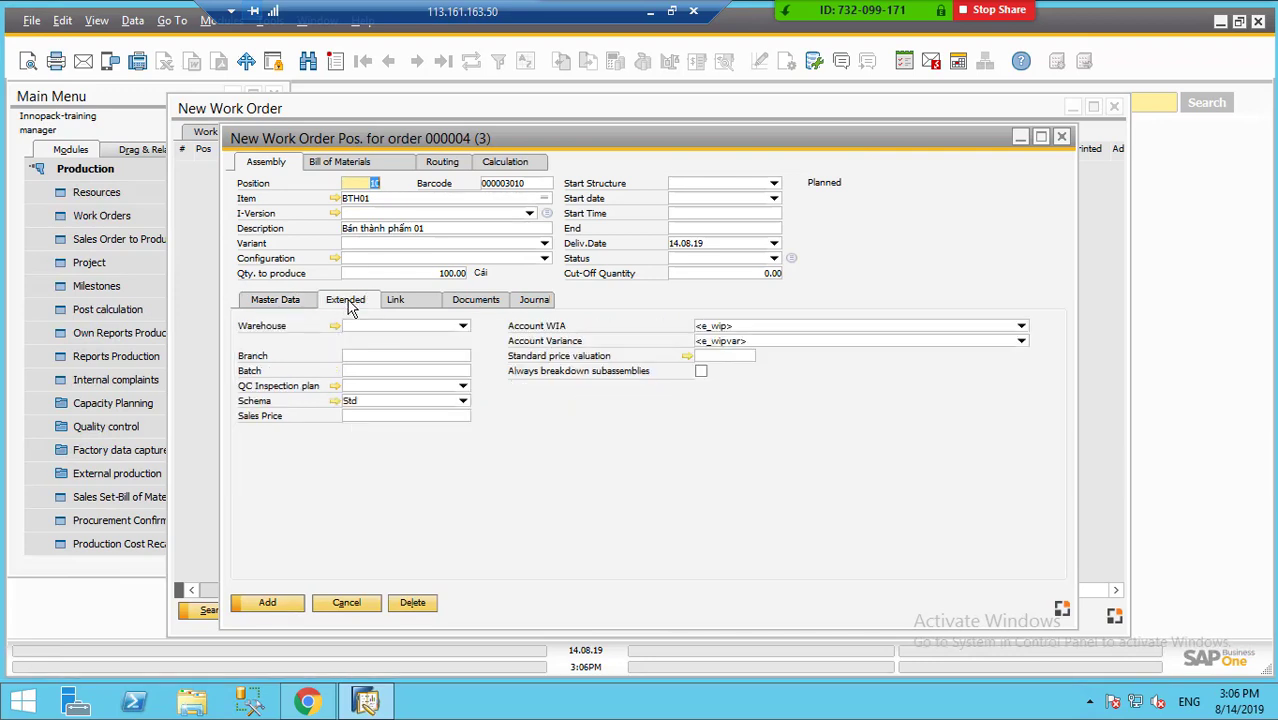
{"action": "left_click", "coordinate": [462, 328]}
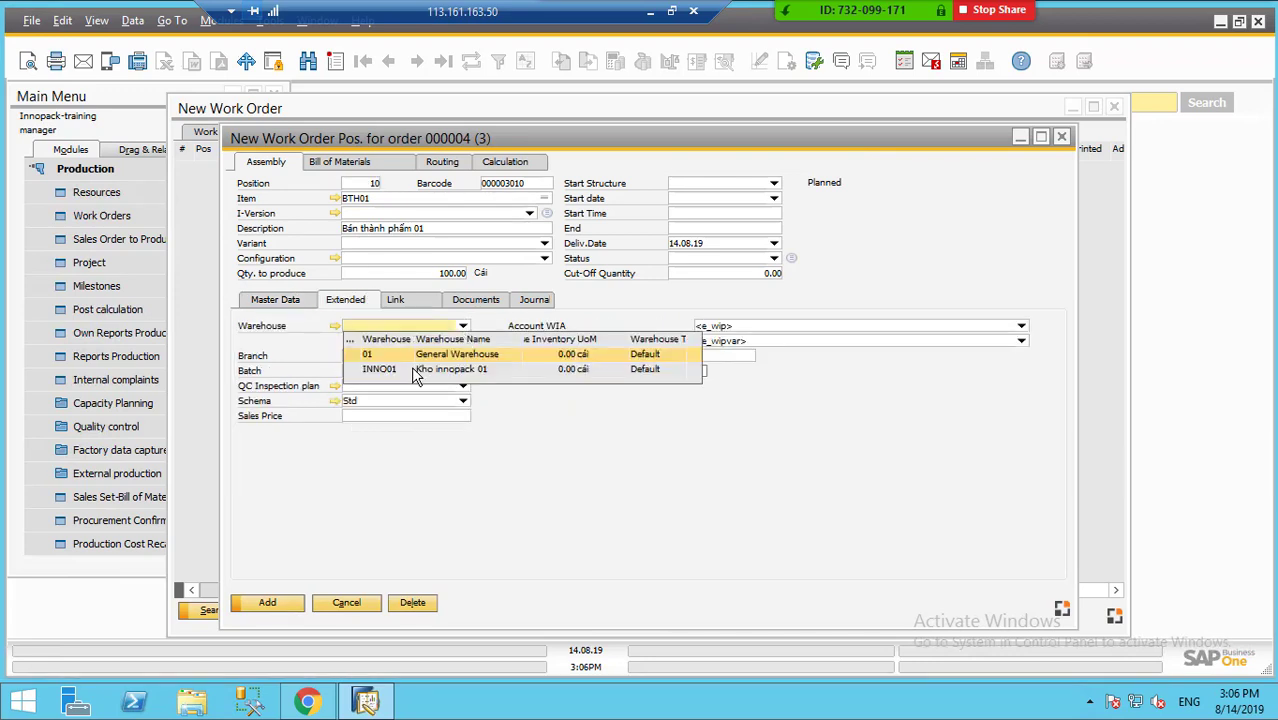
{"action": "left_click", "coordinate": [416, 372]}
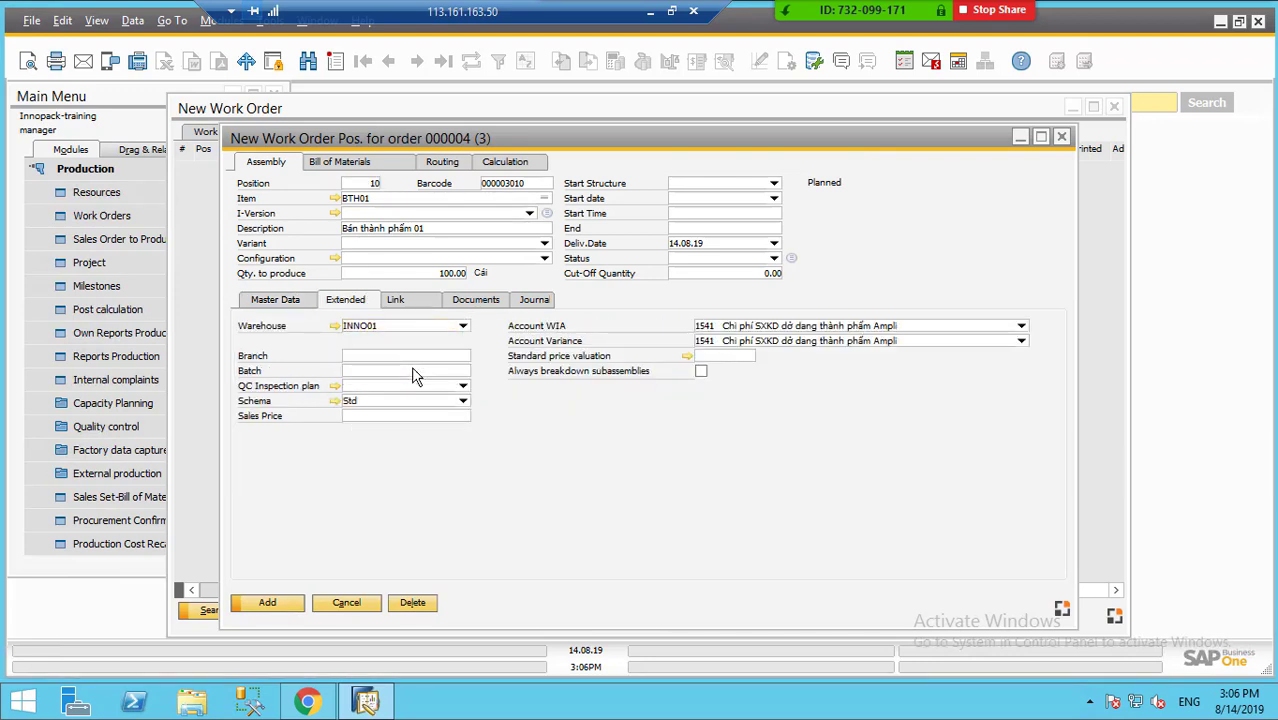
{"action": "left_click", "coordinate": [274, 612]}
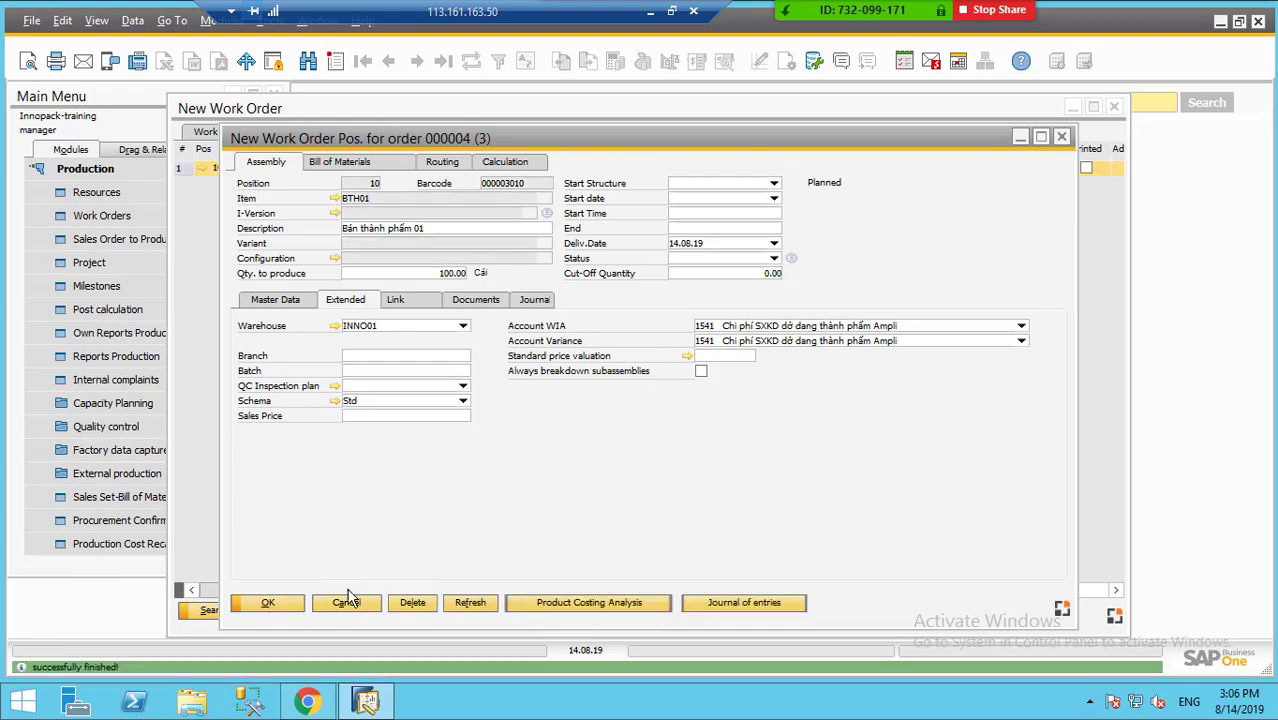
{"action": "left_click", "coordinate": [284, 608]}
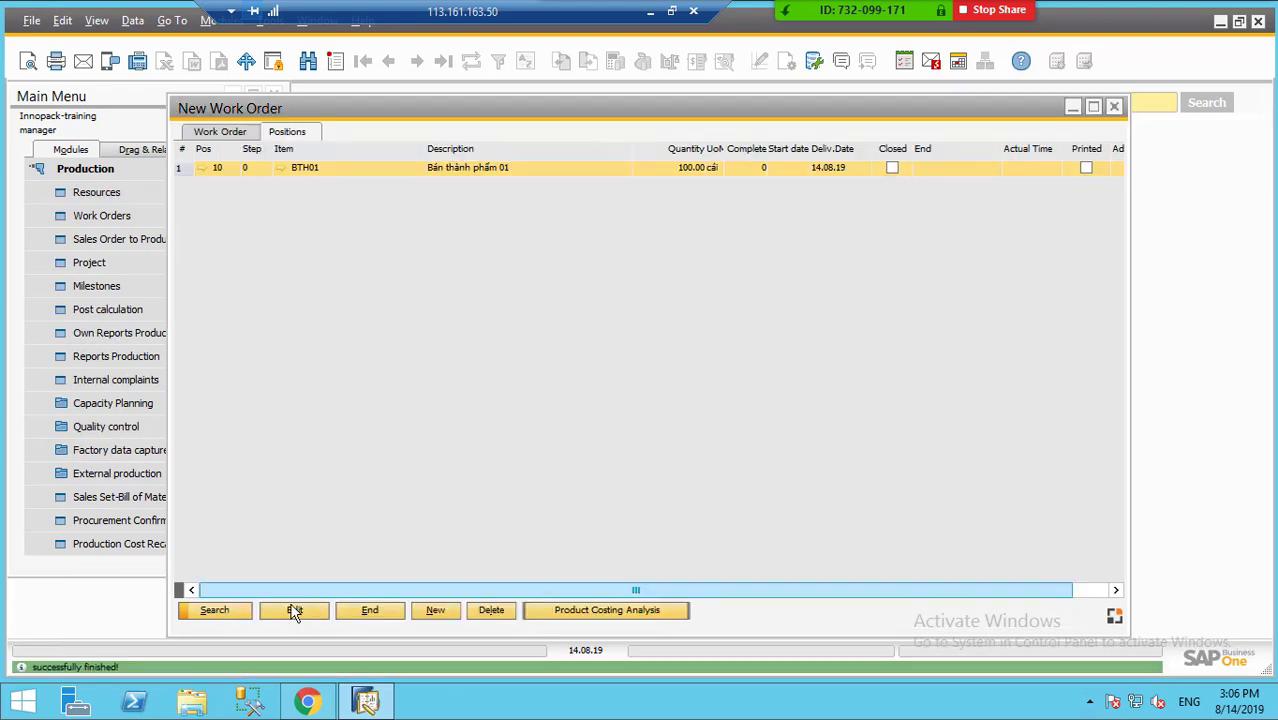
{"action": "left_click", "coordinate": [363, 617]}
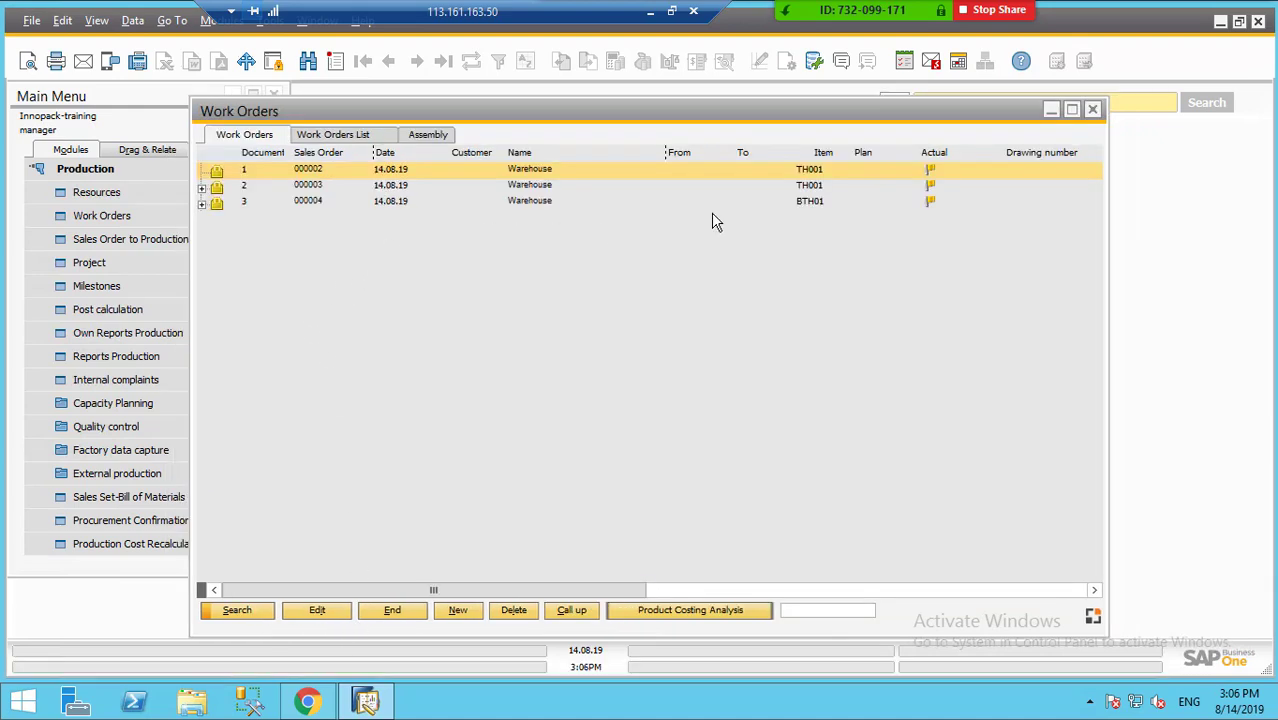
Expand the new BTH01 work order and examine its position, material NVL02 and operation May01
{"action": "left_click", "coordinate": [805, 190]}
{"action": "left_click", "coordinate": [806, 205]}
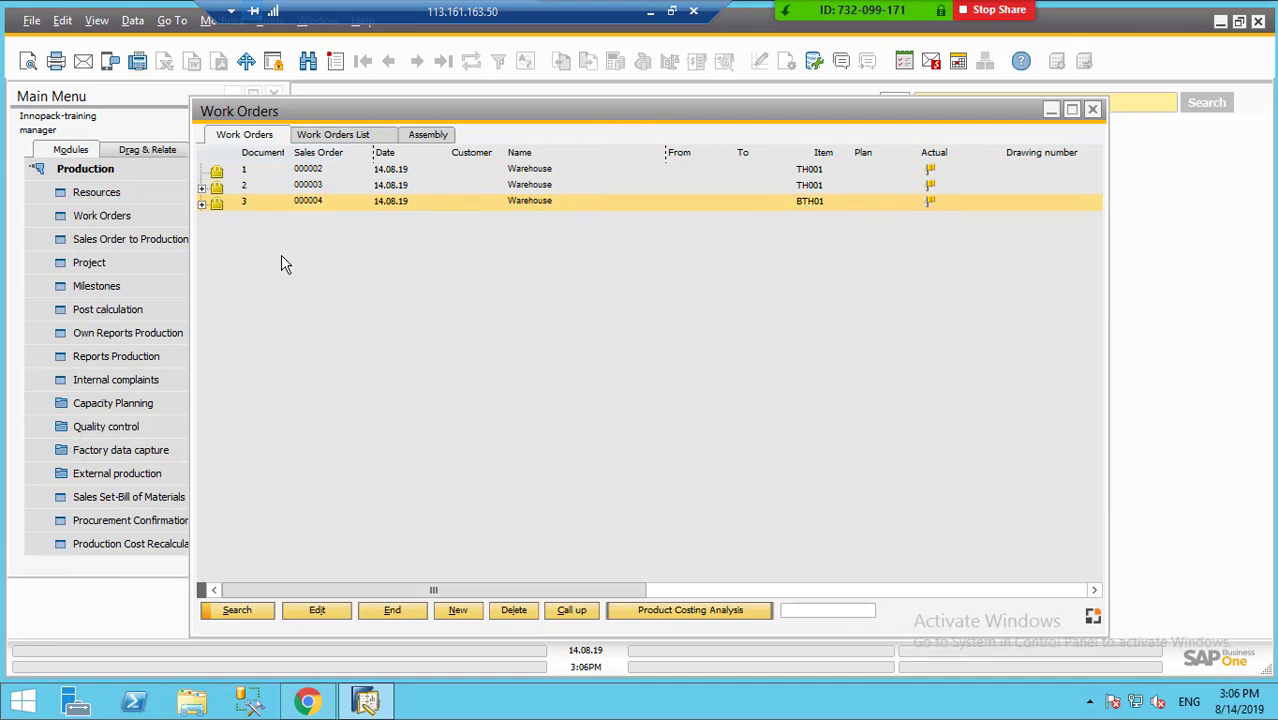
{"action": "left_click", "coordinate": [201, 205]}
{"action": "left_click", "coordinate": [231, 217]}
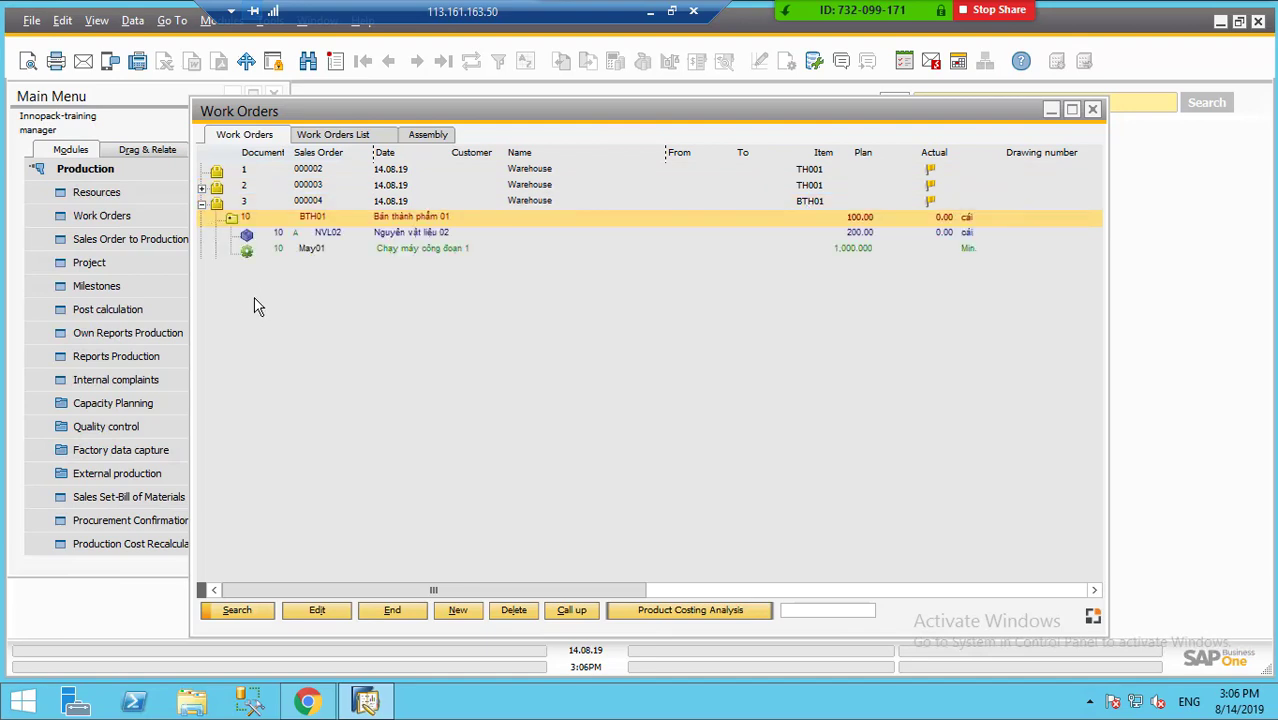
{"action": "left_click", "coordinate": [296, 236]}
{"action": "left_click", "coordinate": [298, 252]}
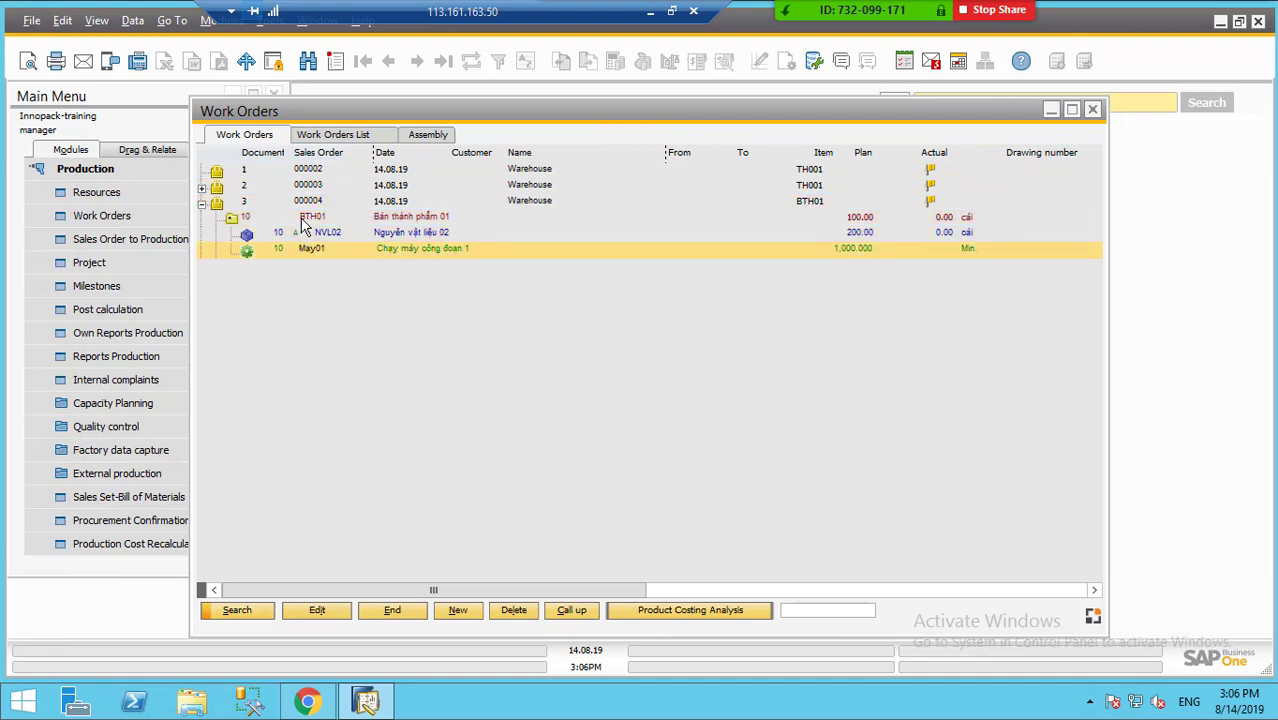
{"action": "left_click", "coordinate": [310, 217]}
Preview the Structure View report for the BTH01 work order and close it
{"action": "right_click", "coordinate": [307, 204]}
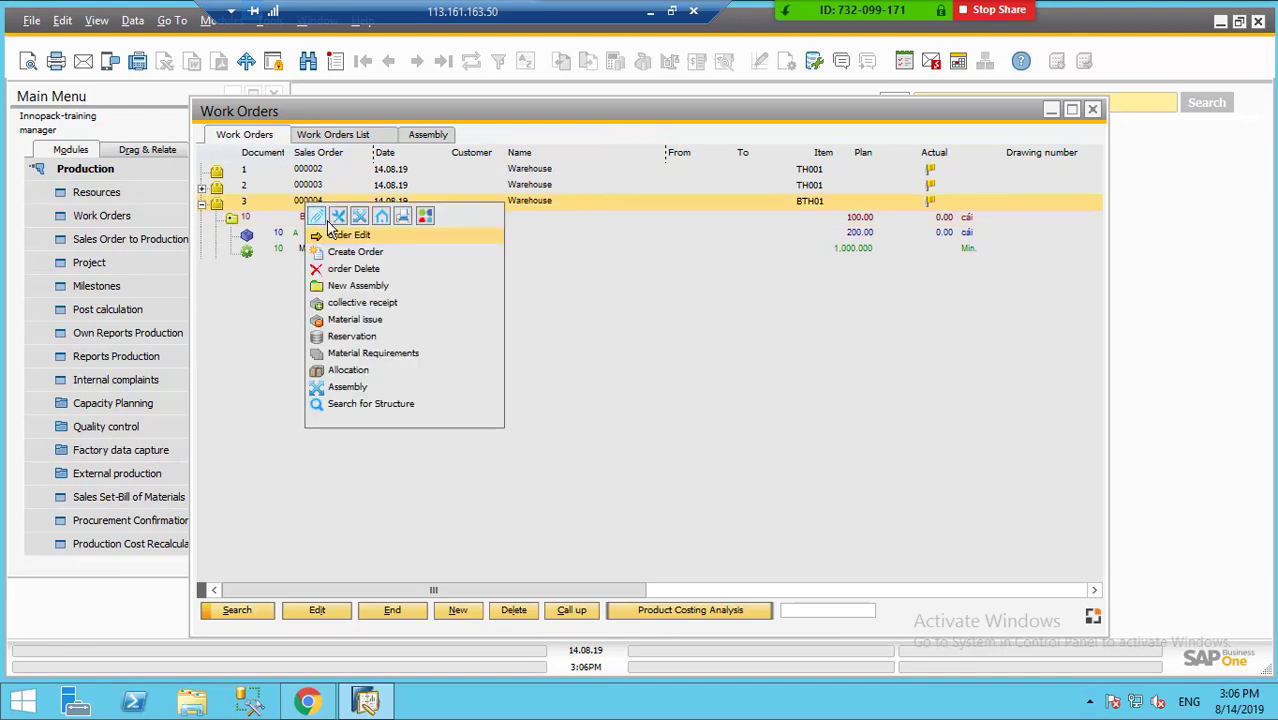
{"action": "left_click", "coordinate": [401, 217]}
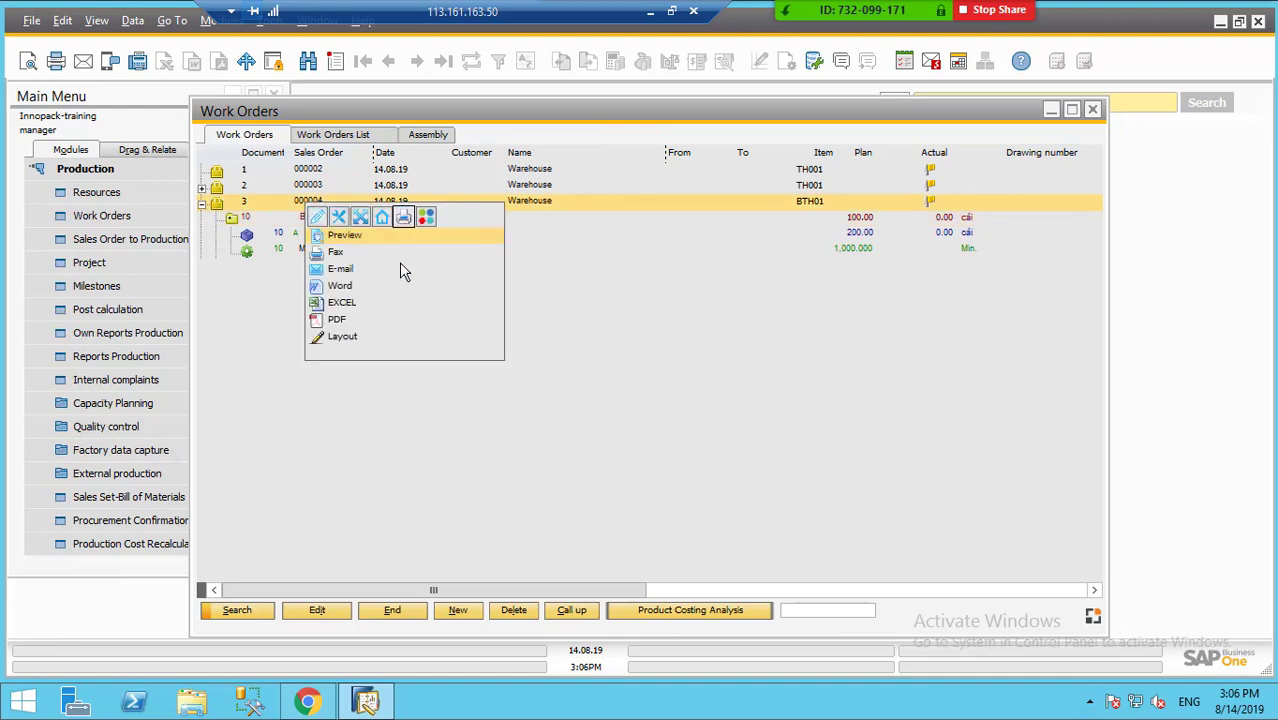
{"action": "left_click", "coordinate": [352, 235]}
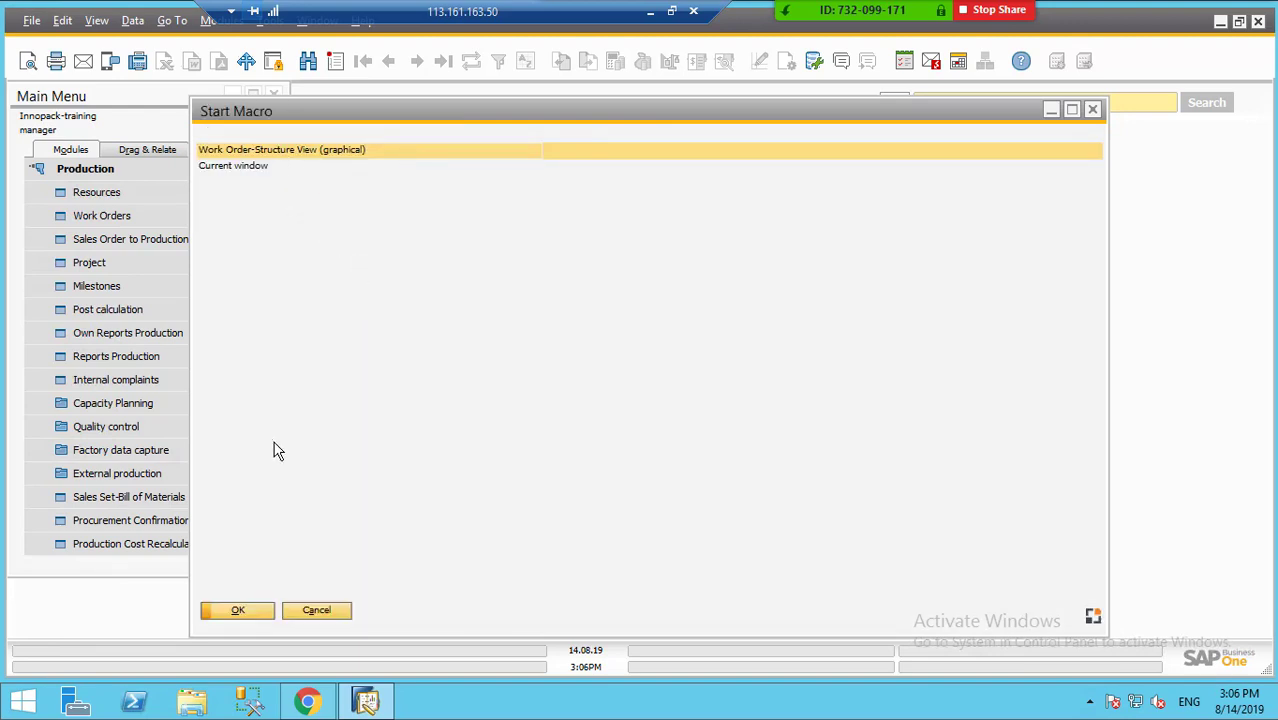
{"action": "left_click", "coordinate": [250, 612]}
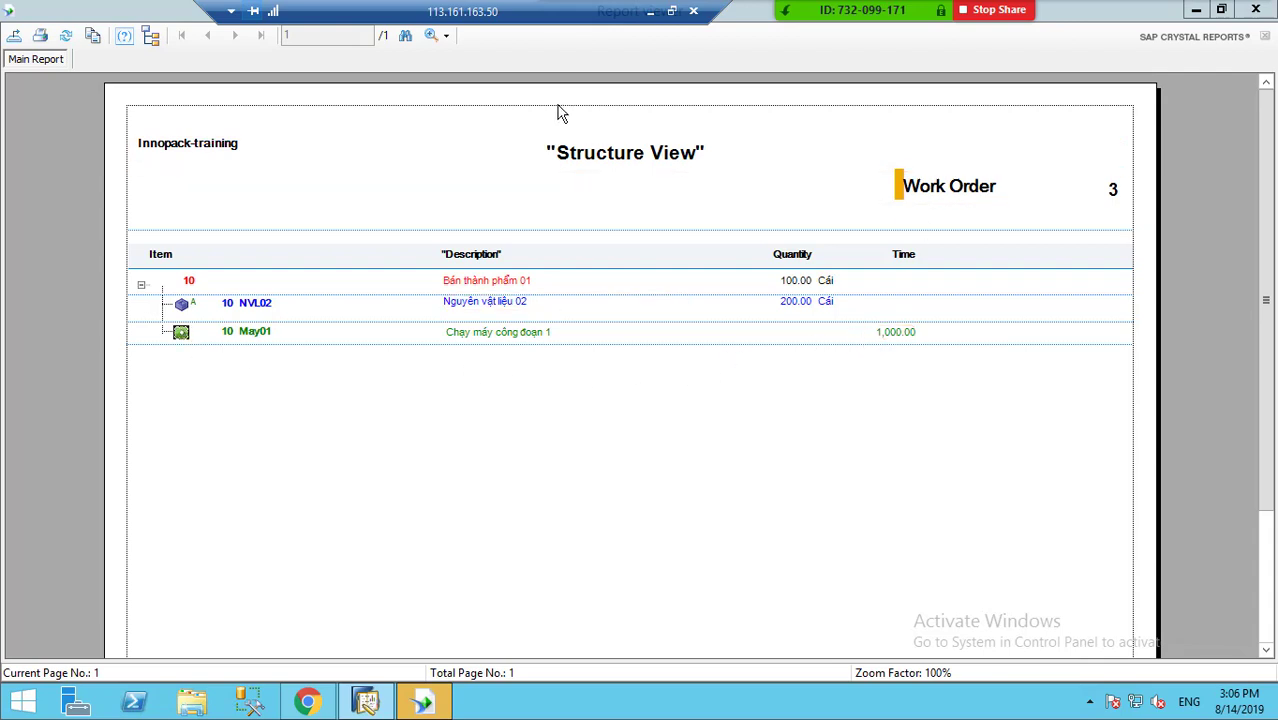
{"action": "key", "text": "alt+F4"}
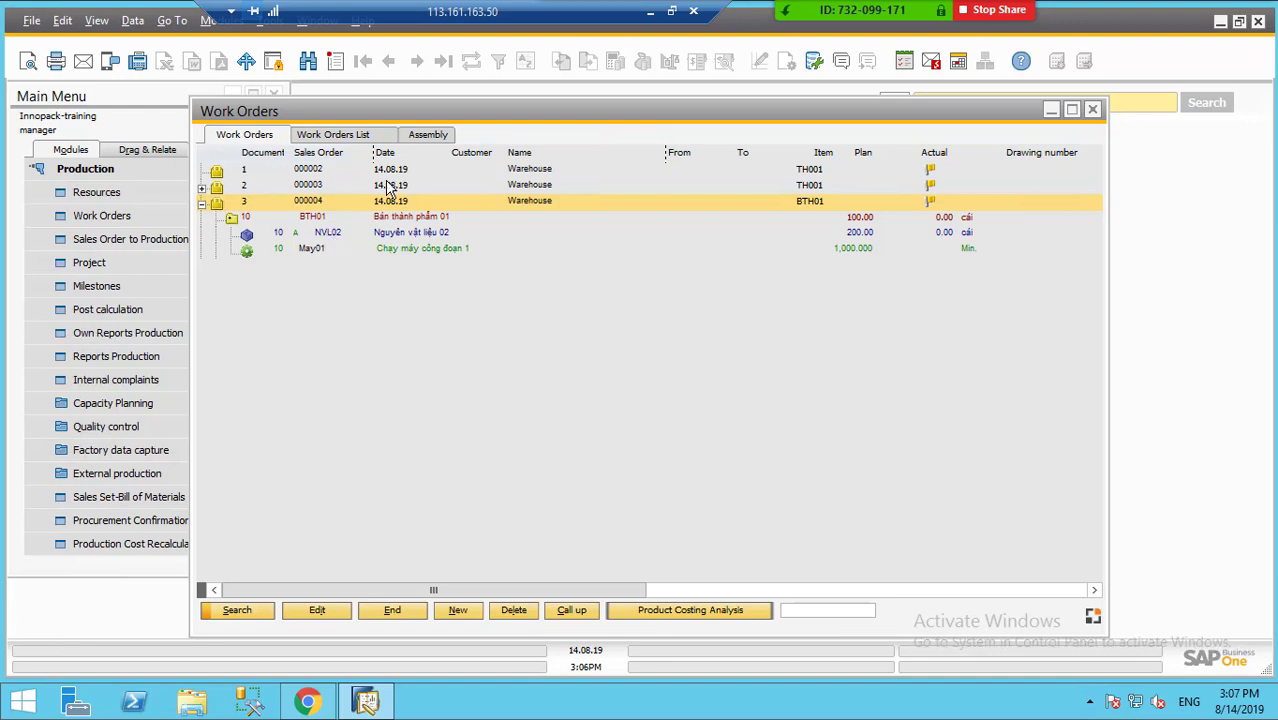
Expand the TH001 work order and its position to examine materials BTH01 and NVL01 and operation May02
{"action": "left_click", "coordinate": [201, 188]}
{"action": "left_click", "coordinate": [238, 203]}
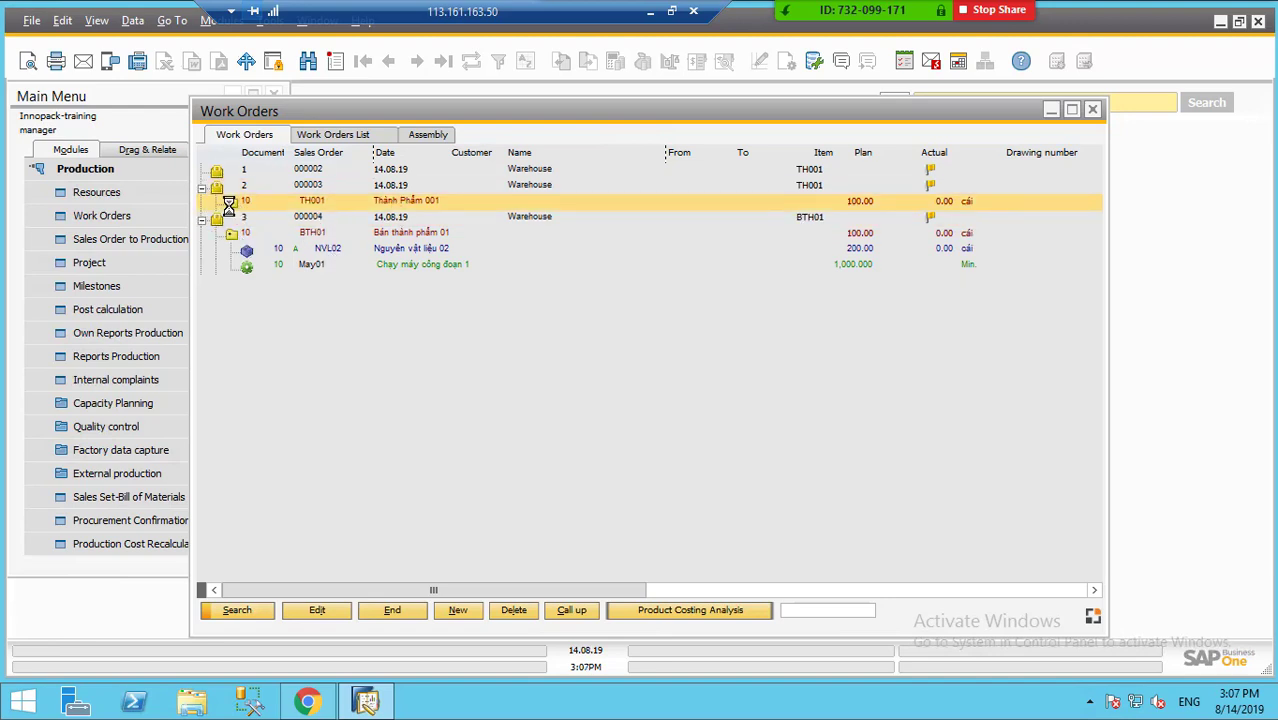
{"action": "left_click", "coordinate": [231, 201]}
{"action": "left_click", "coordinate": [320, 220]}
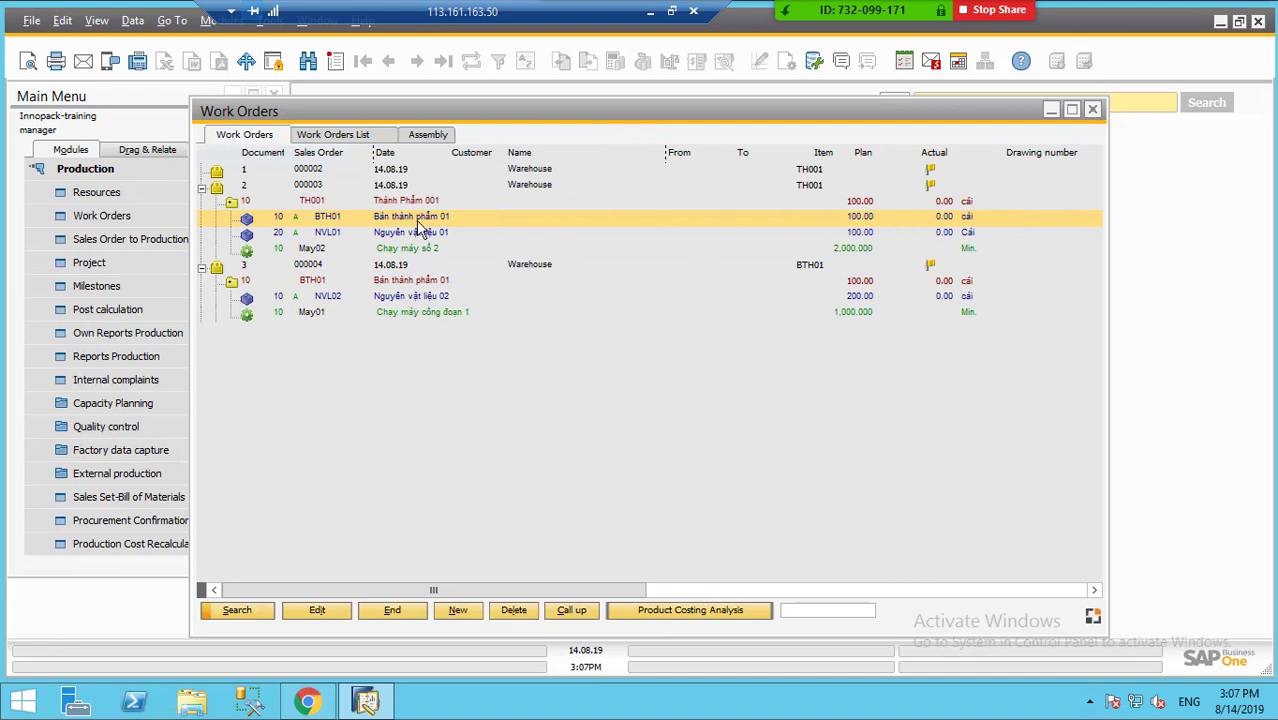
{"action": "left_click", "coordinate": [377, 202]}
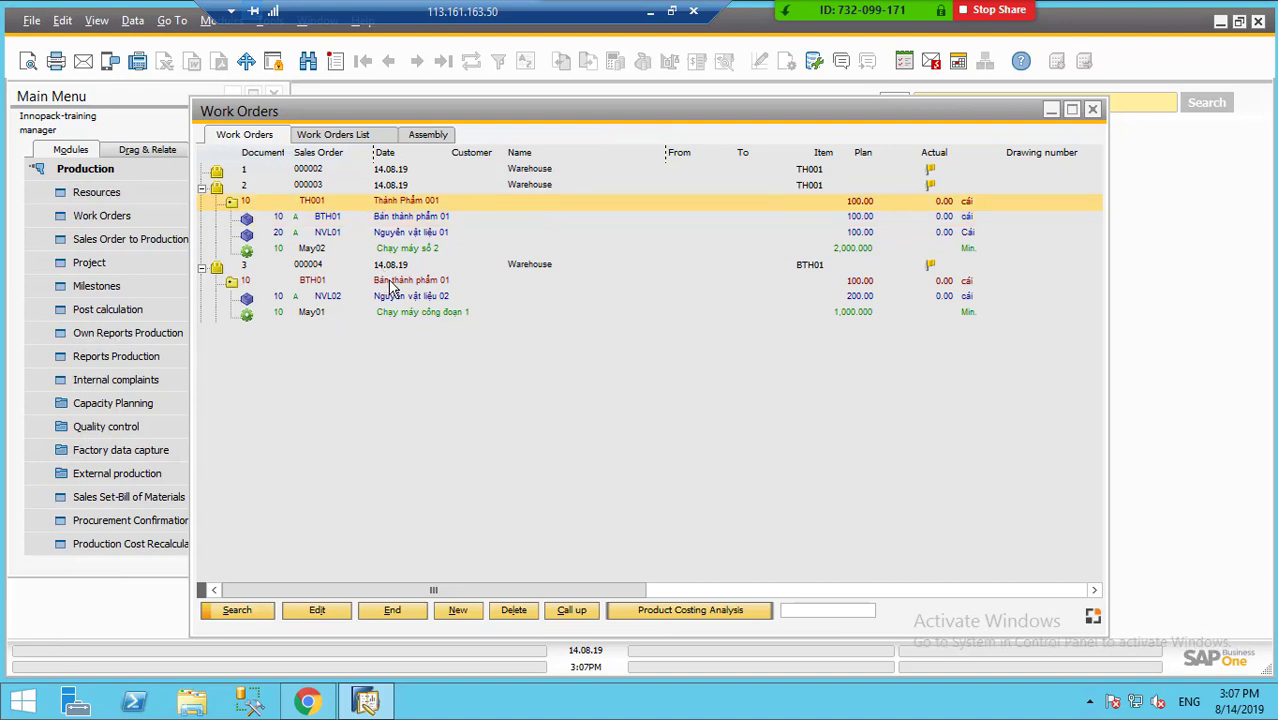
Preview the Structure View report for the TH001 work order, check its components and operation, and close it
{"action": "right_click", "coordinate": [314, 199]}
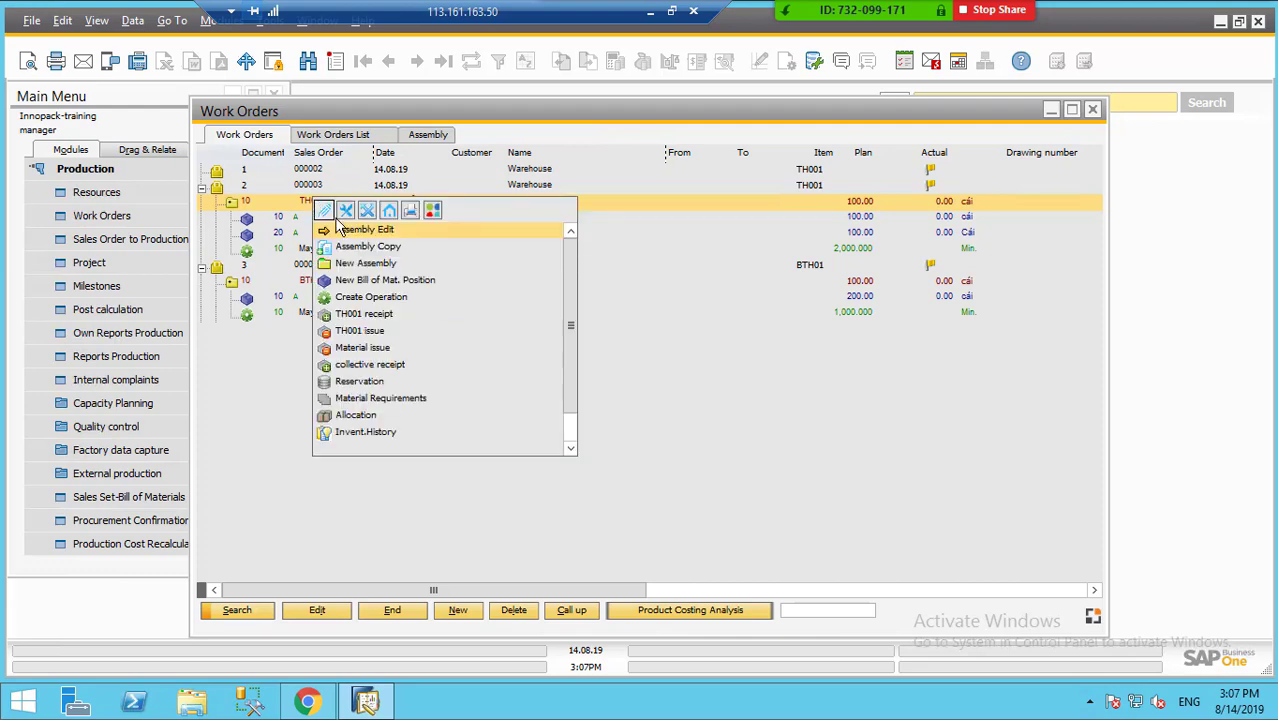
{"action": "left_click", "coordinate": [412, 212]}
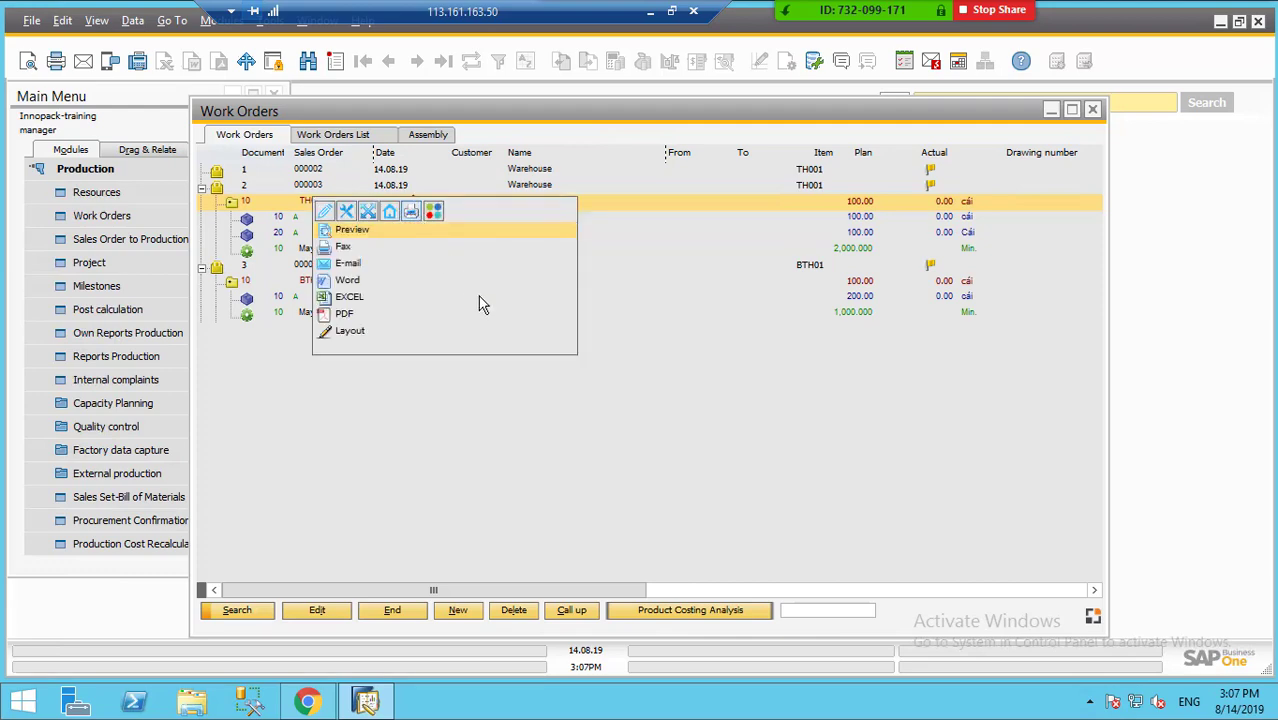
{"action": "left_click", "coordinate": [352, 232]}
{"action": "left_click", "coordinate": [238, 610]}
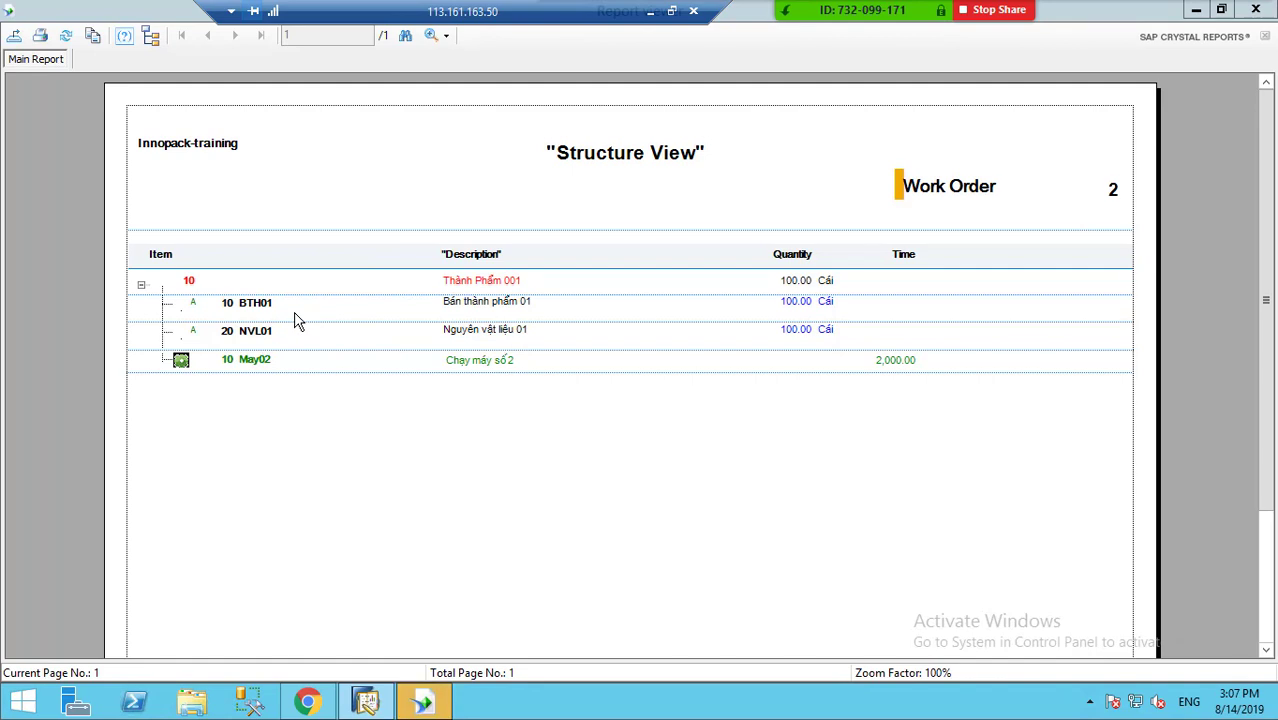
{"action": "left_click", "coordinate": [256, 360]}
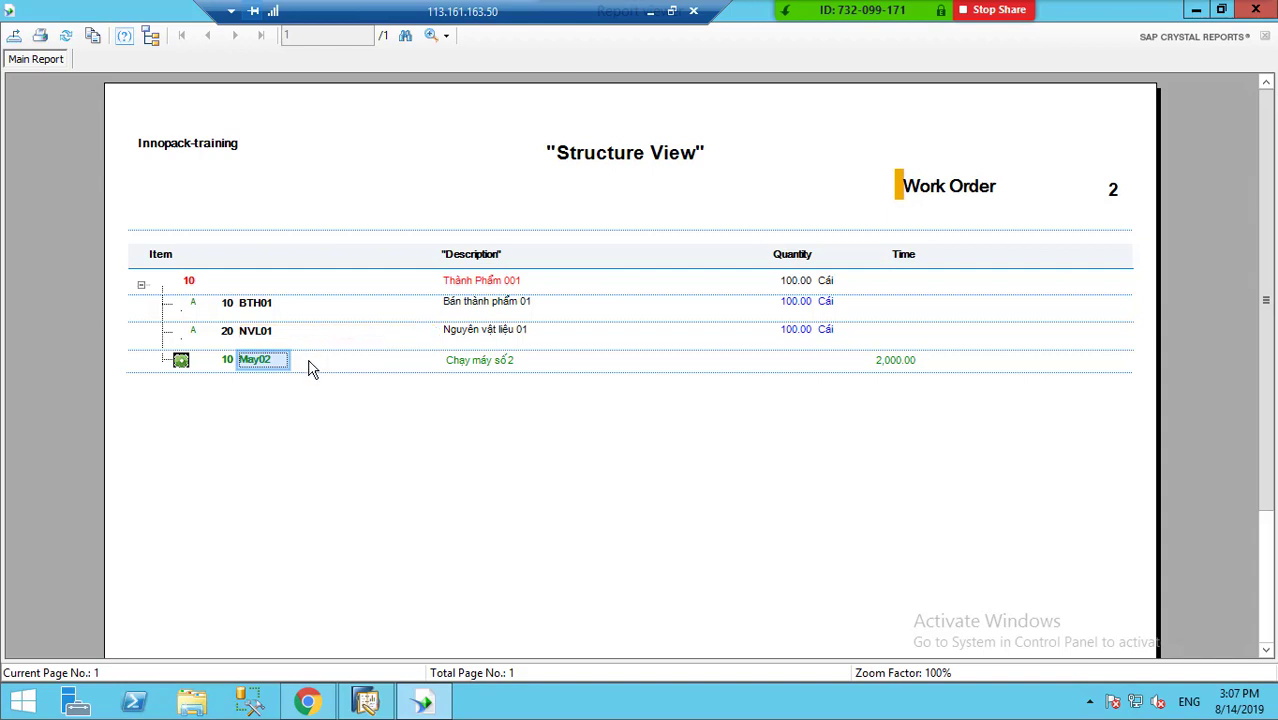
{"action": "left_click", "coordinate": [1255, 9]}
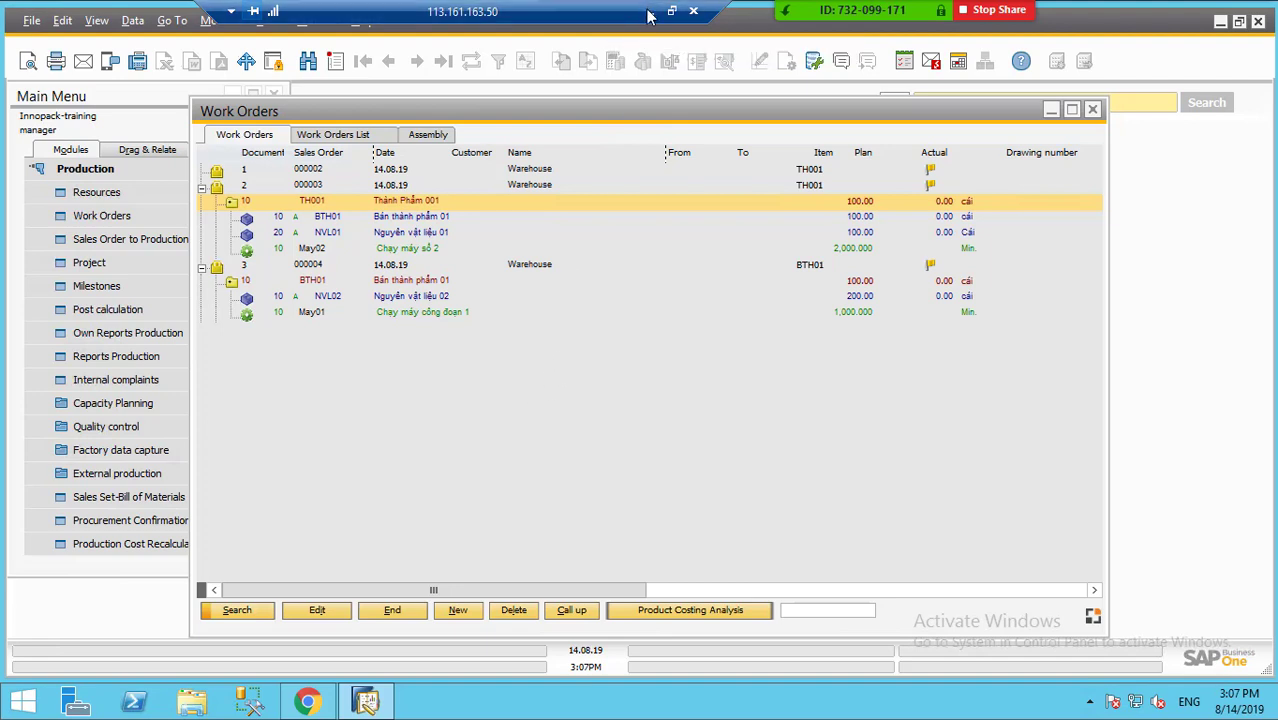
Collapse the expanded work orders and delete work order 1, confirming the deletion
{"action": "left_click", "coordinate": [202, 188]}
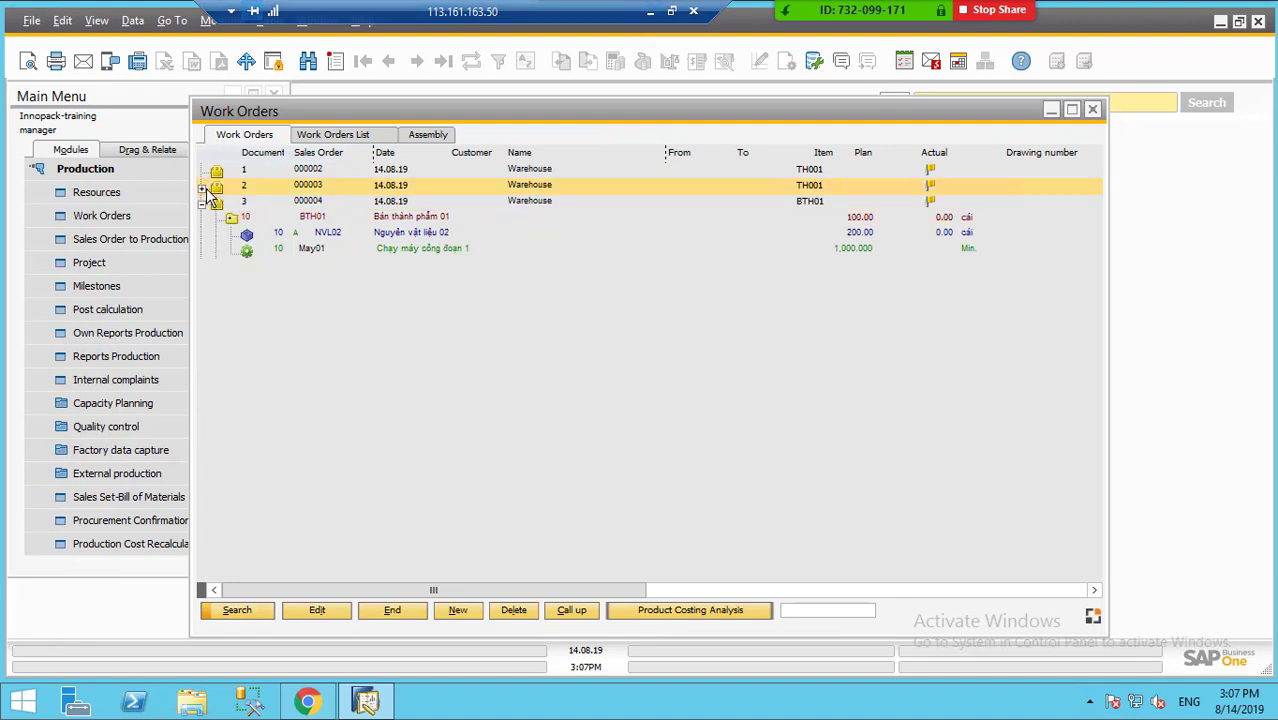
{"action": "left_click", "coordinate": [202, 204]}
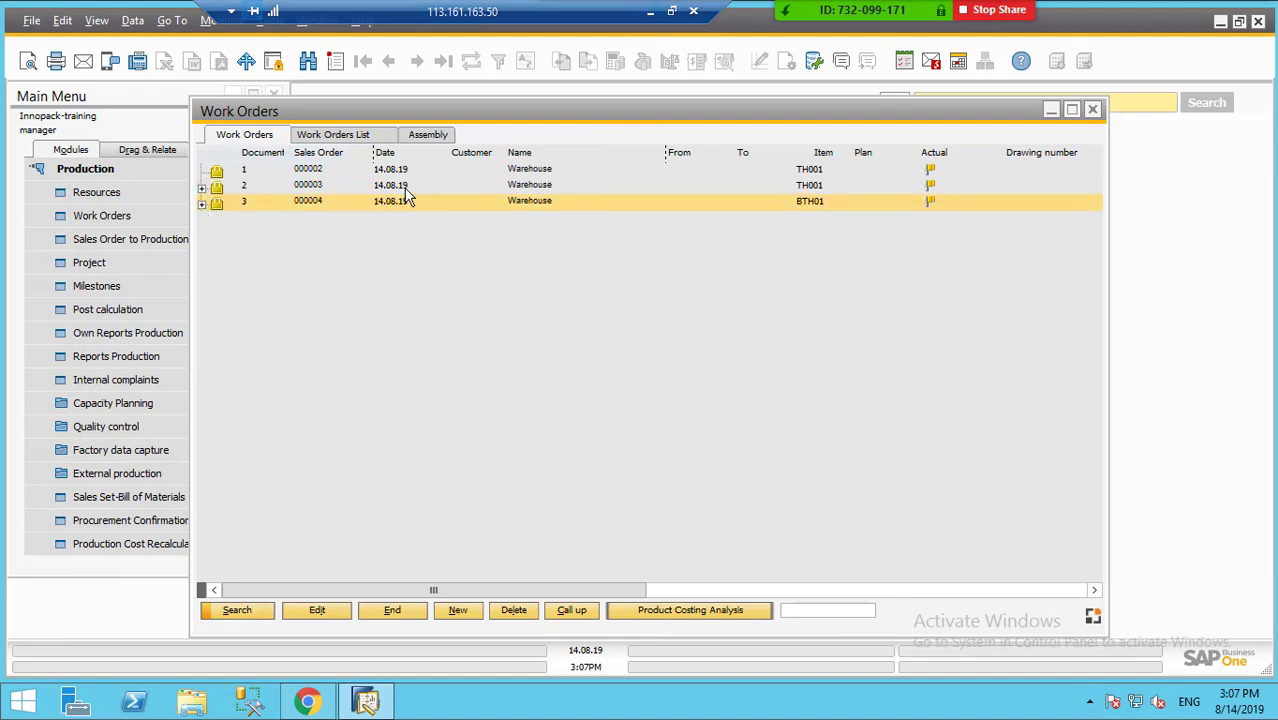
{"action": "right_click", "coordinate": [221, 172]}
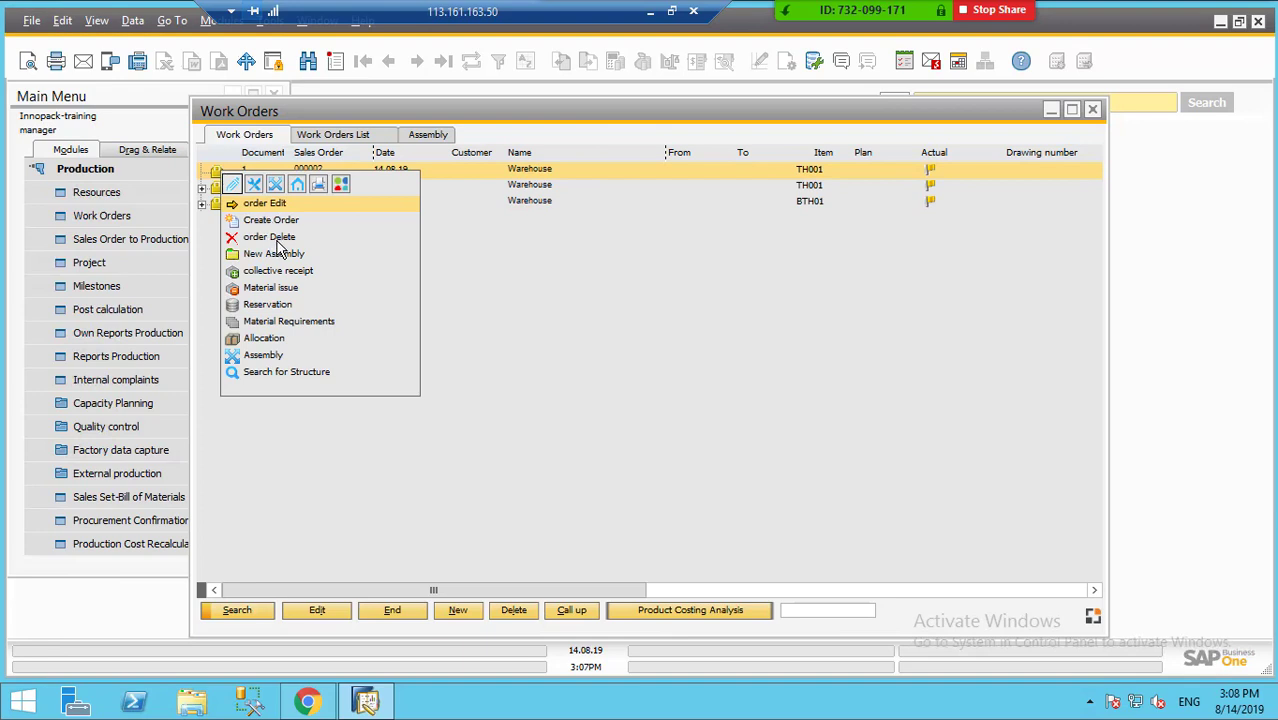
{"action": "left_click", "coordinate": [261, 238]}
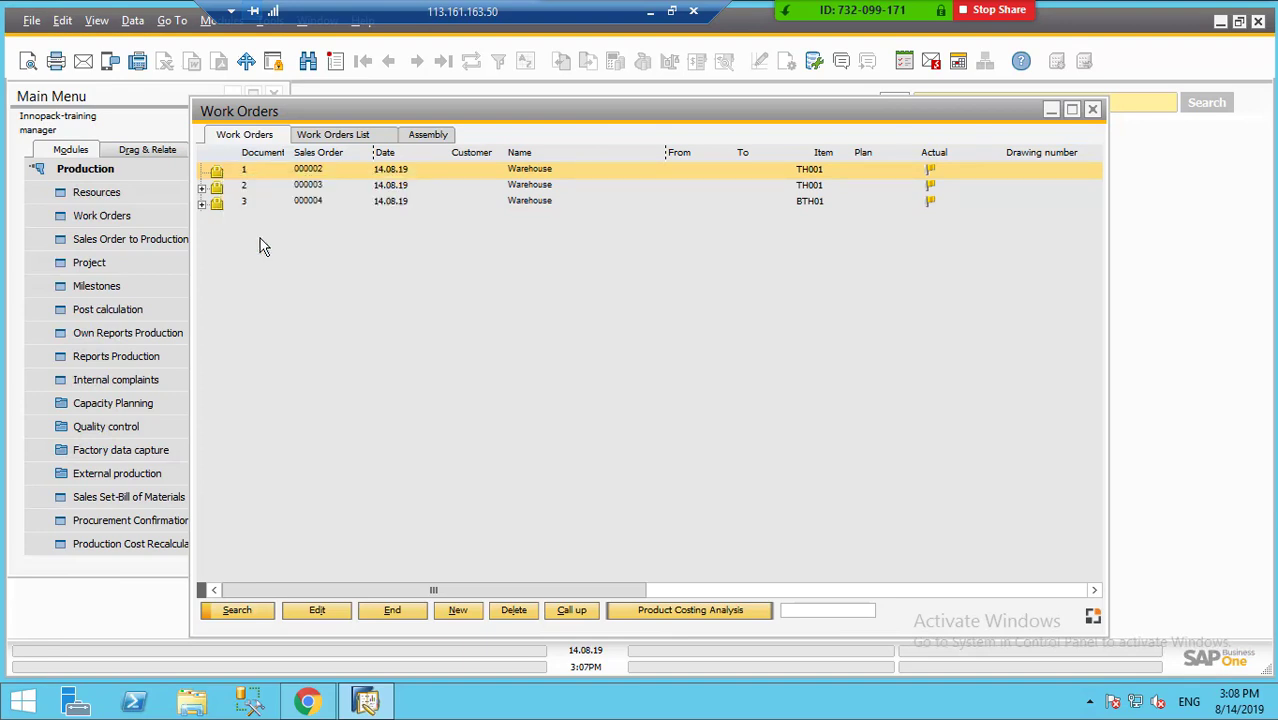
{"action": "left_click", "coordinate": [451, 371]}
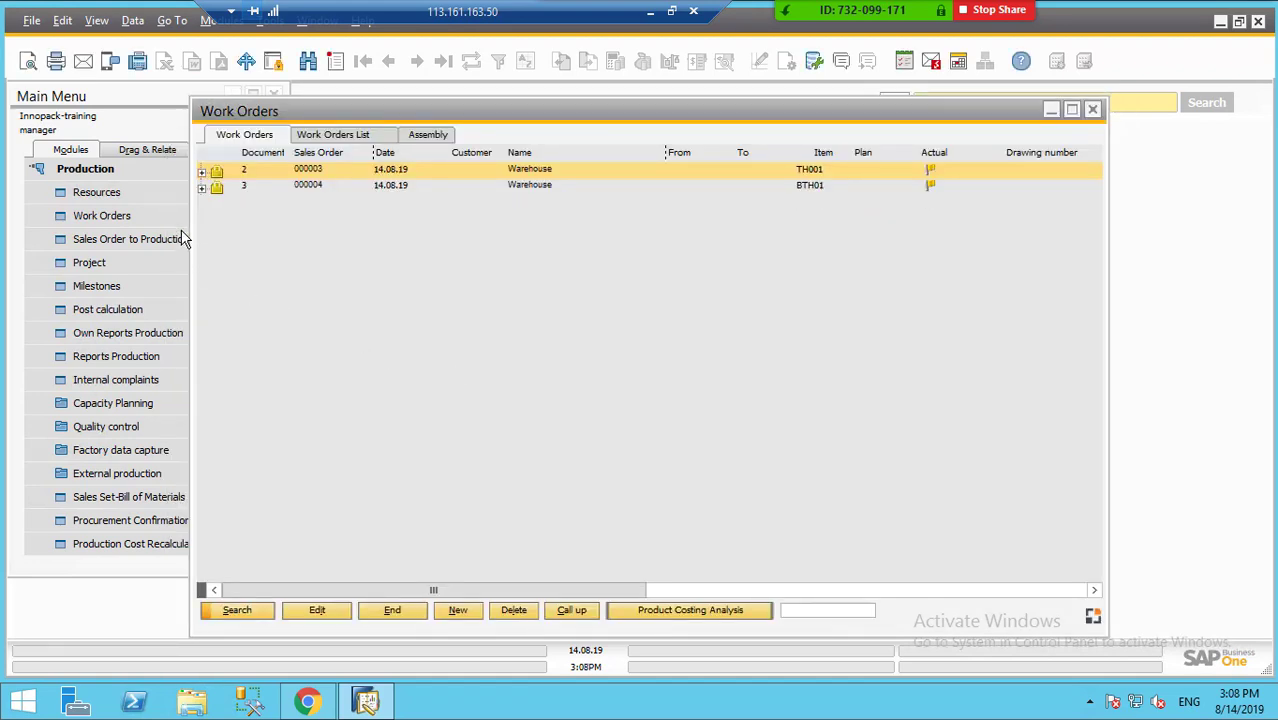
{"action": "left_click", "coordinate": [201, 173]}
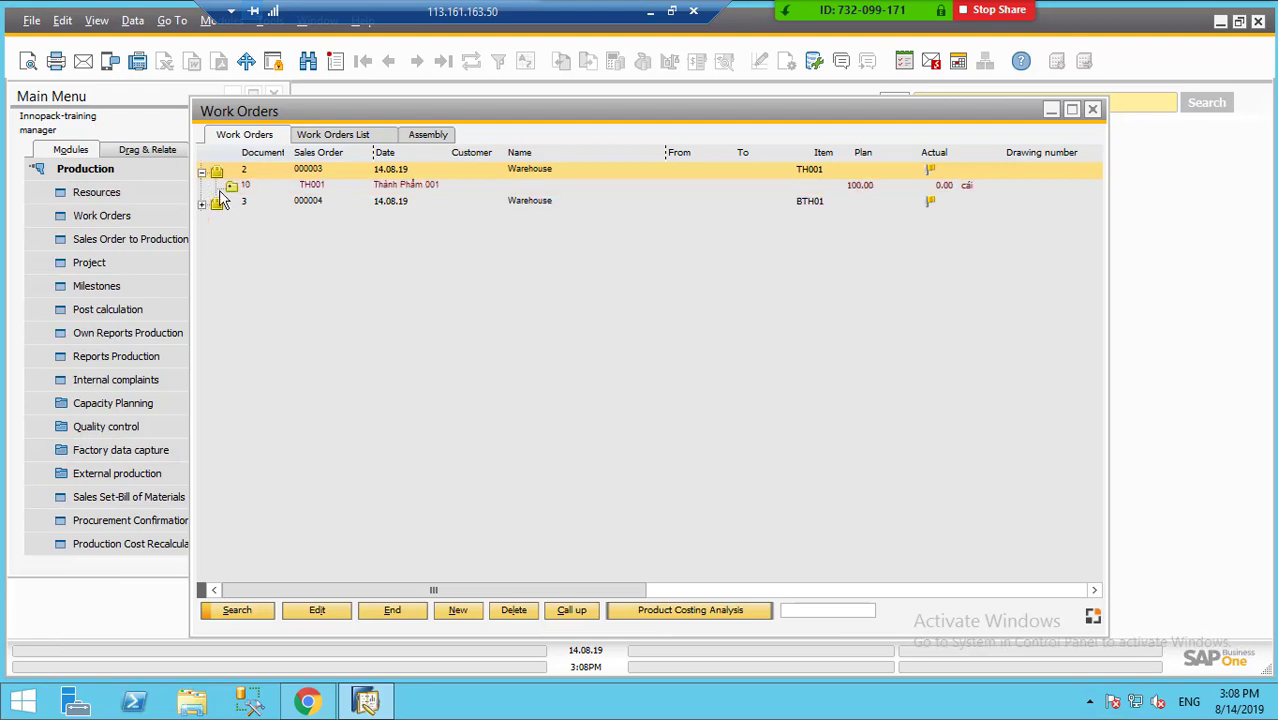
{"action": "left_click", "coordinate": [201, 173]}
{"action": "right_click", "coordinate": [201, 173]}
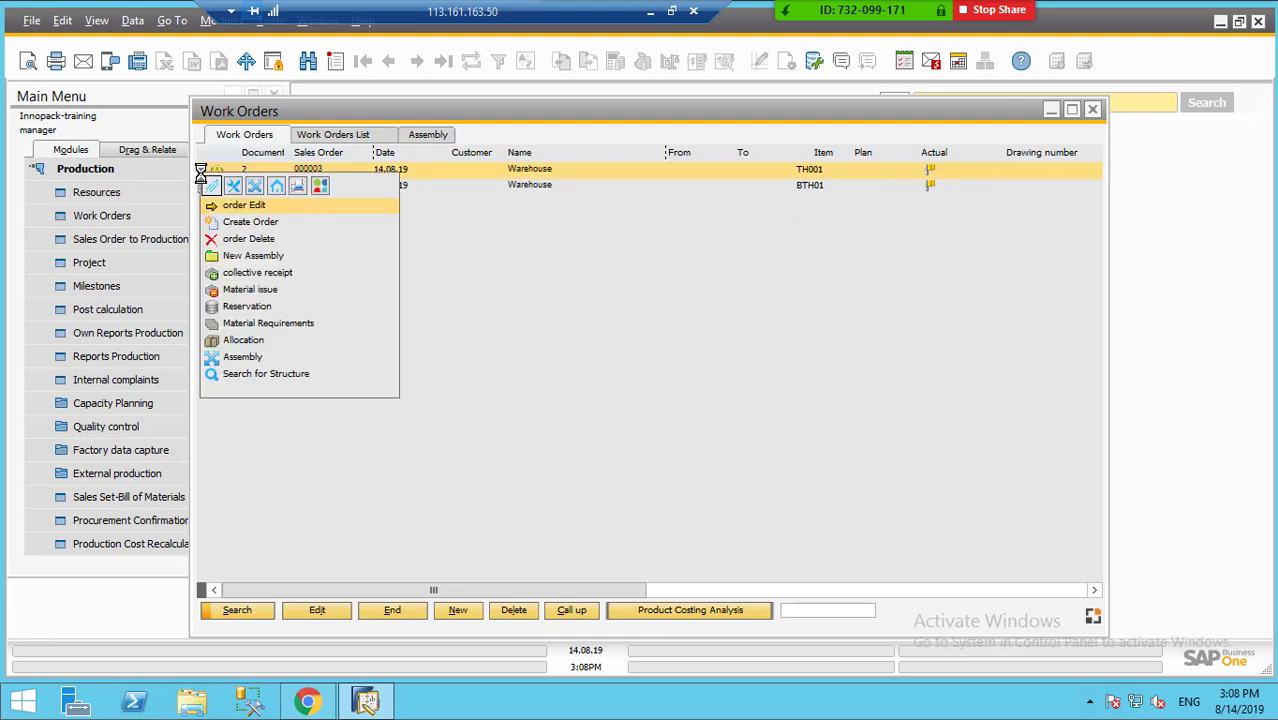
{"action": "left_click", "coordinate": [555, 358]}
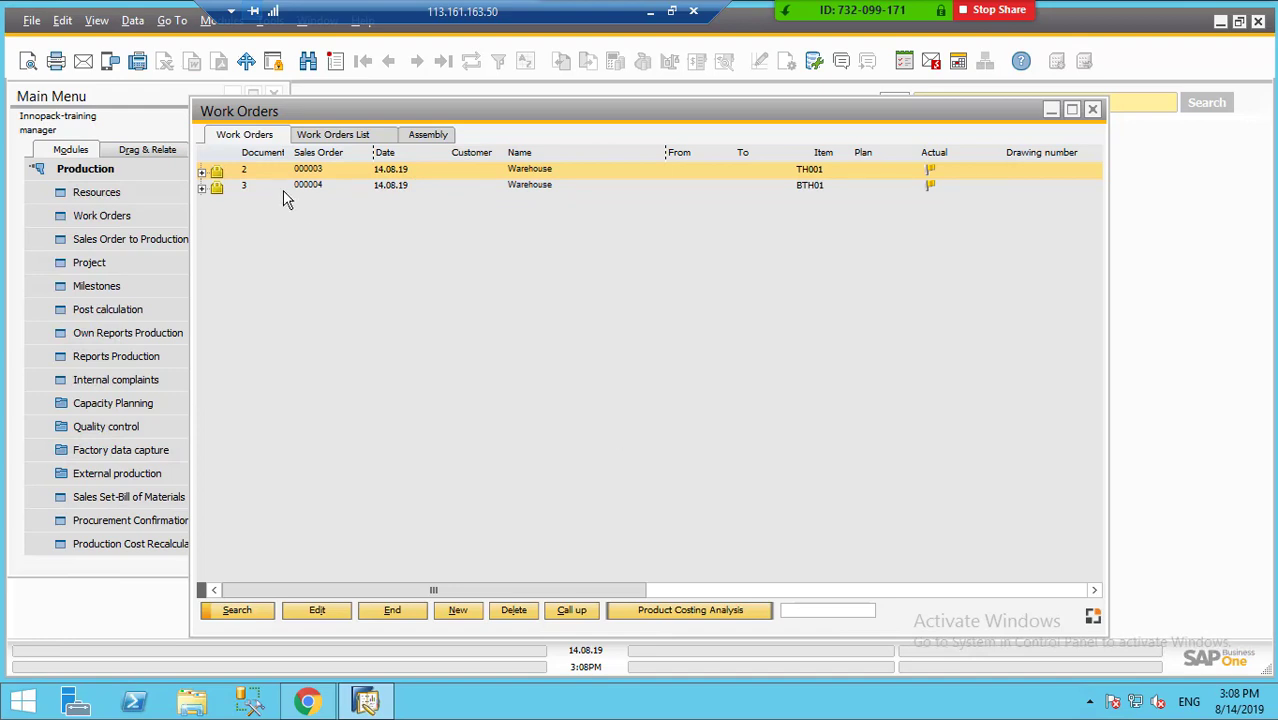
Look up work order 3 by its document number, restore the full list, and view the search criteria form without searching
{"action": "key", "text": "Return"}
{"action": "double_click", "coordinate": [790, 612]}
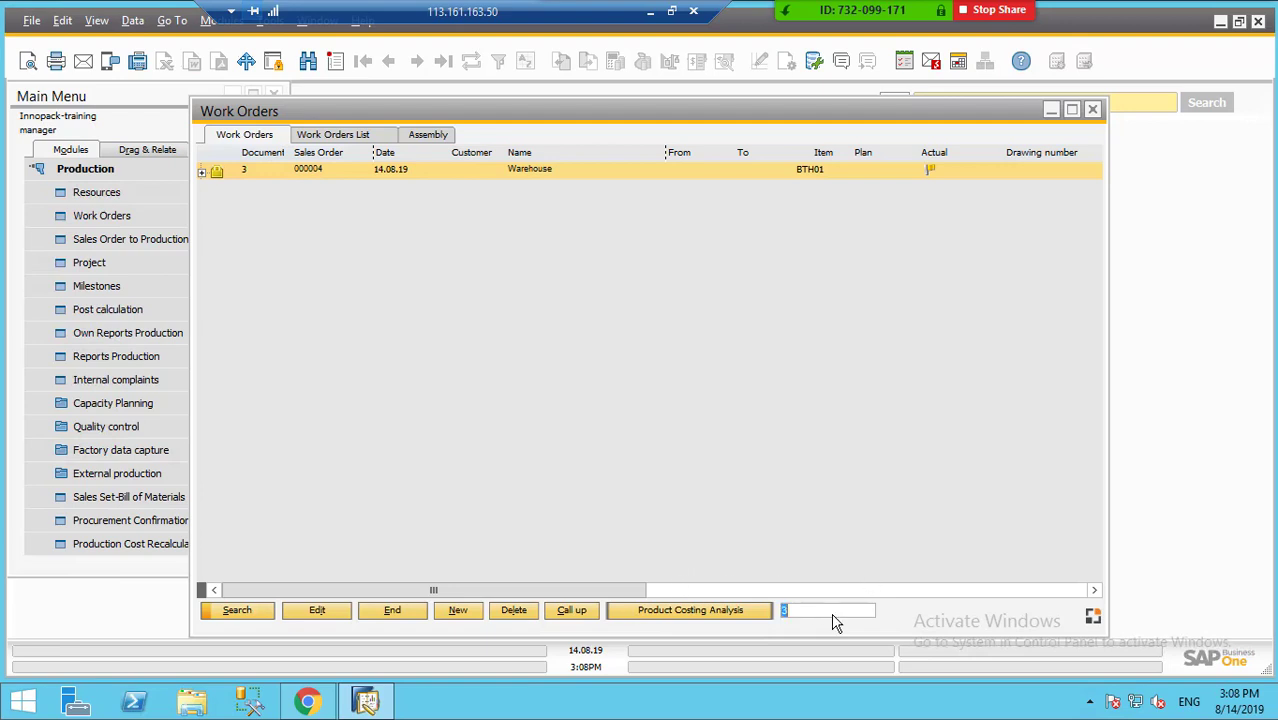
{"action": "key", "text": "Return"}
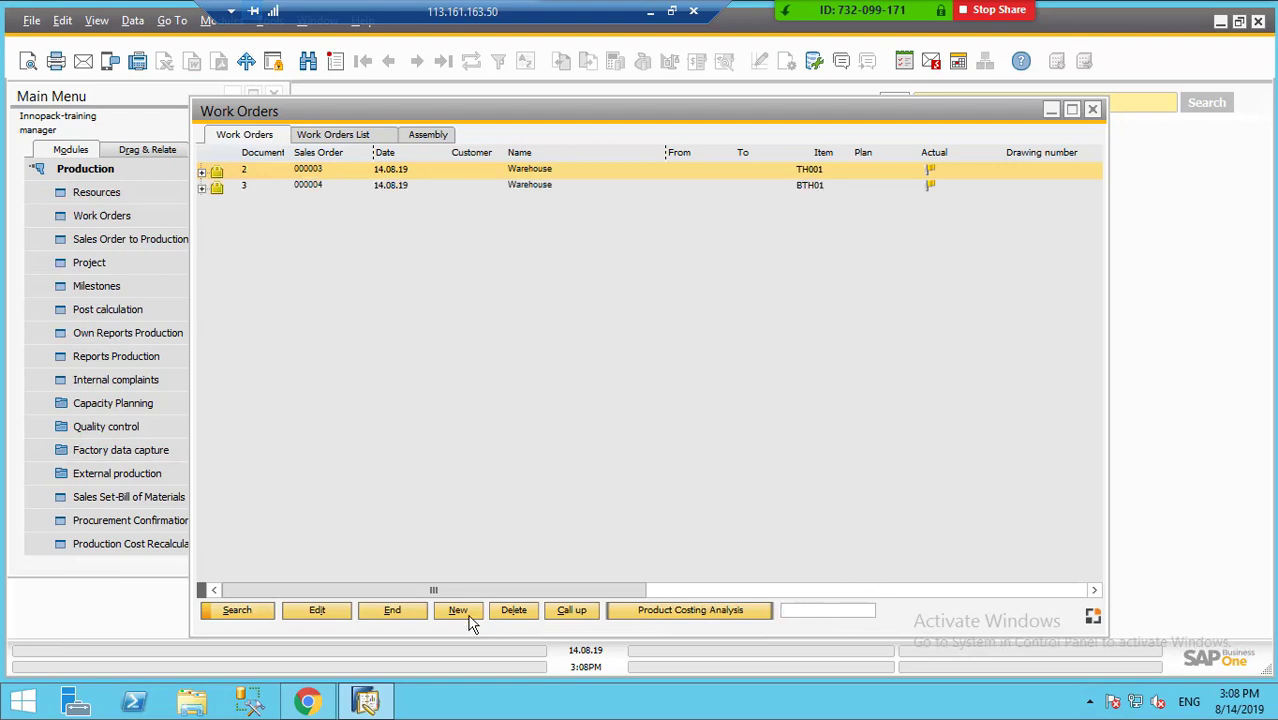
{"action": "left_click", "coordinate": [255, 613]}
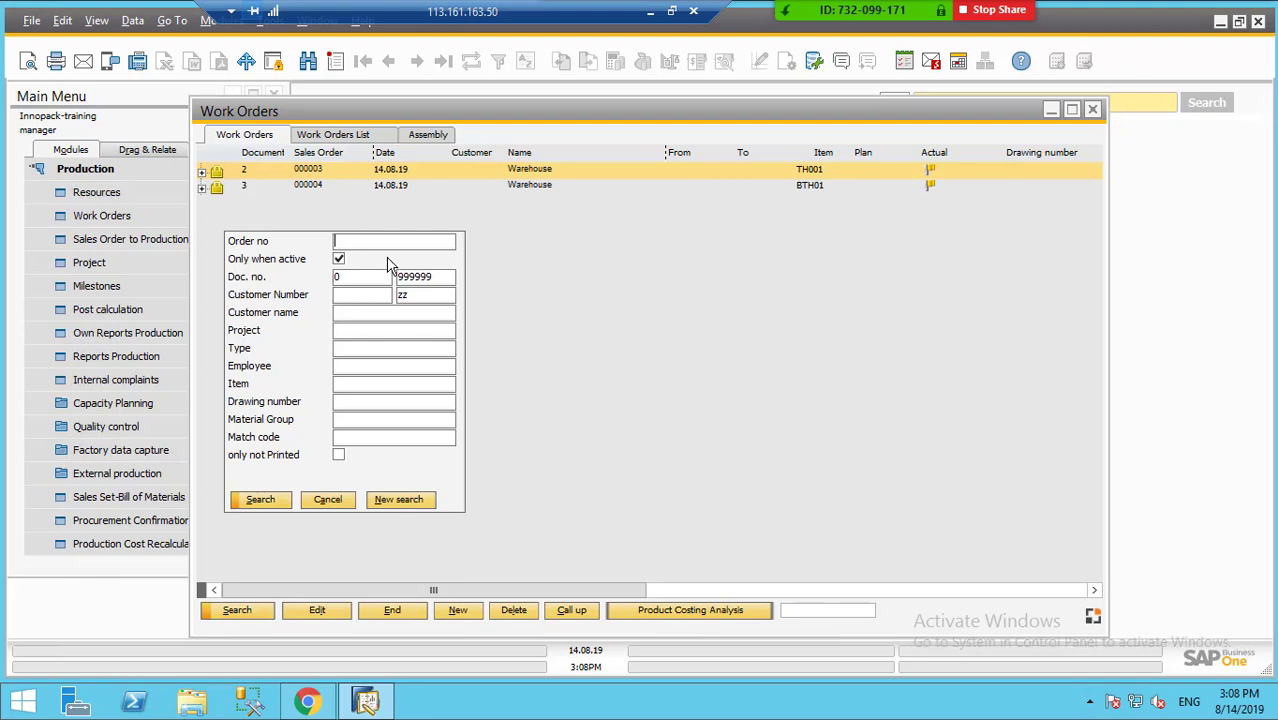
{"action": "left_click", "coordinate": [316, 502]}
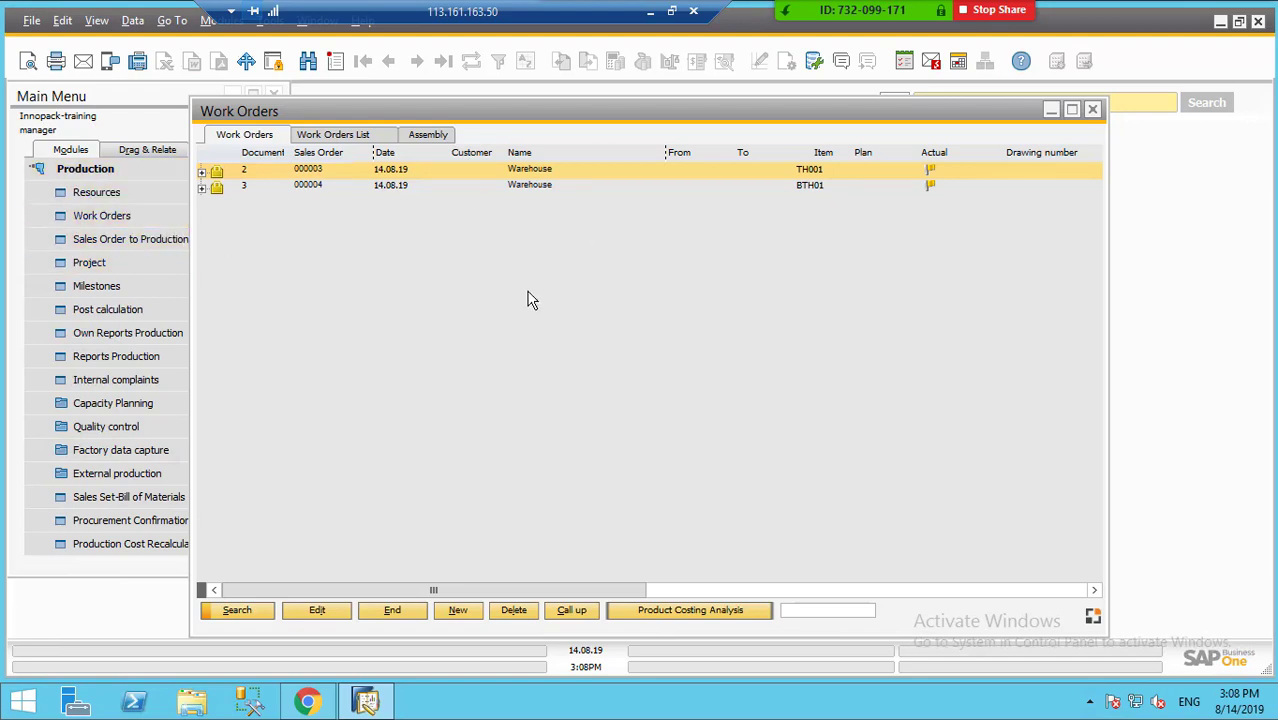
Expand work orders 2 and 3 down to their materials and operations to compare both structures
{"action": "left_click", "coordinate": [202, 172]}
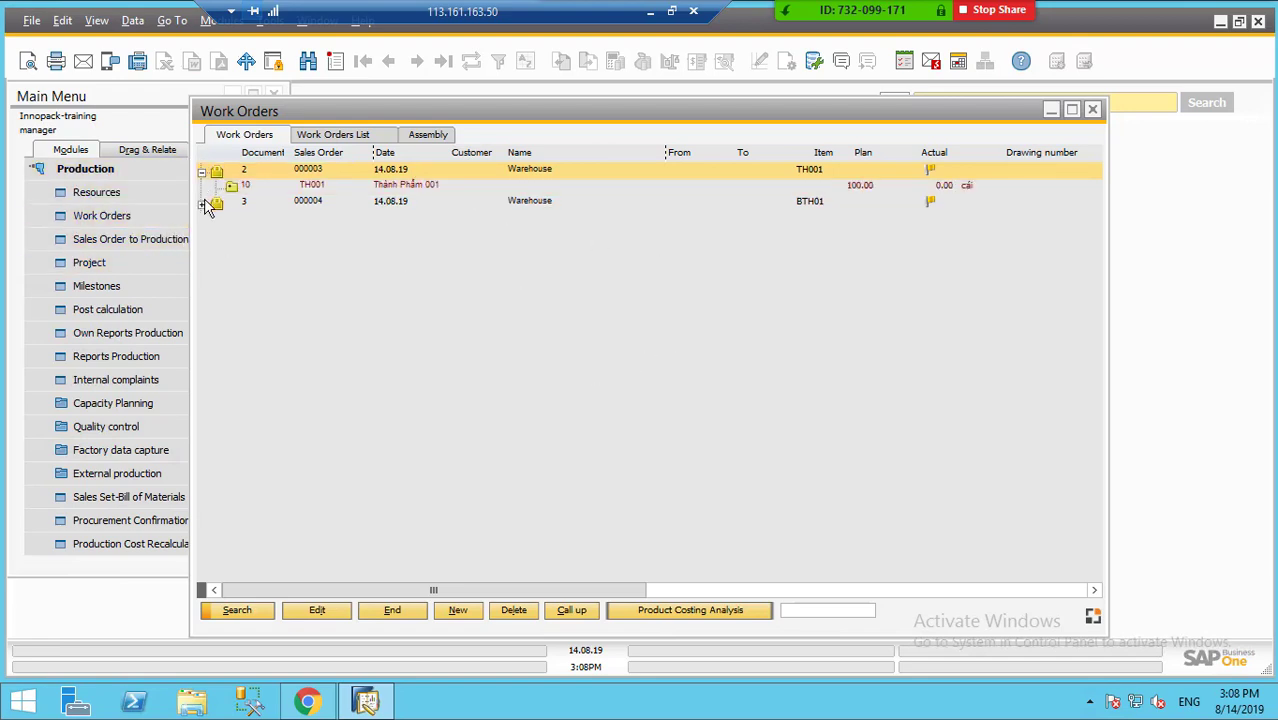
{"action": "left_click", "coordinate": [201, 205]}
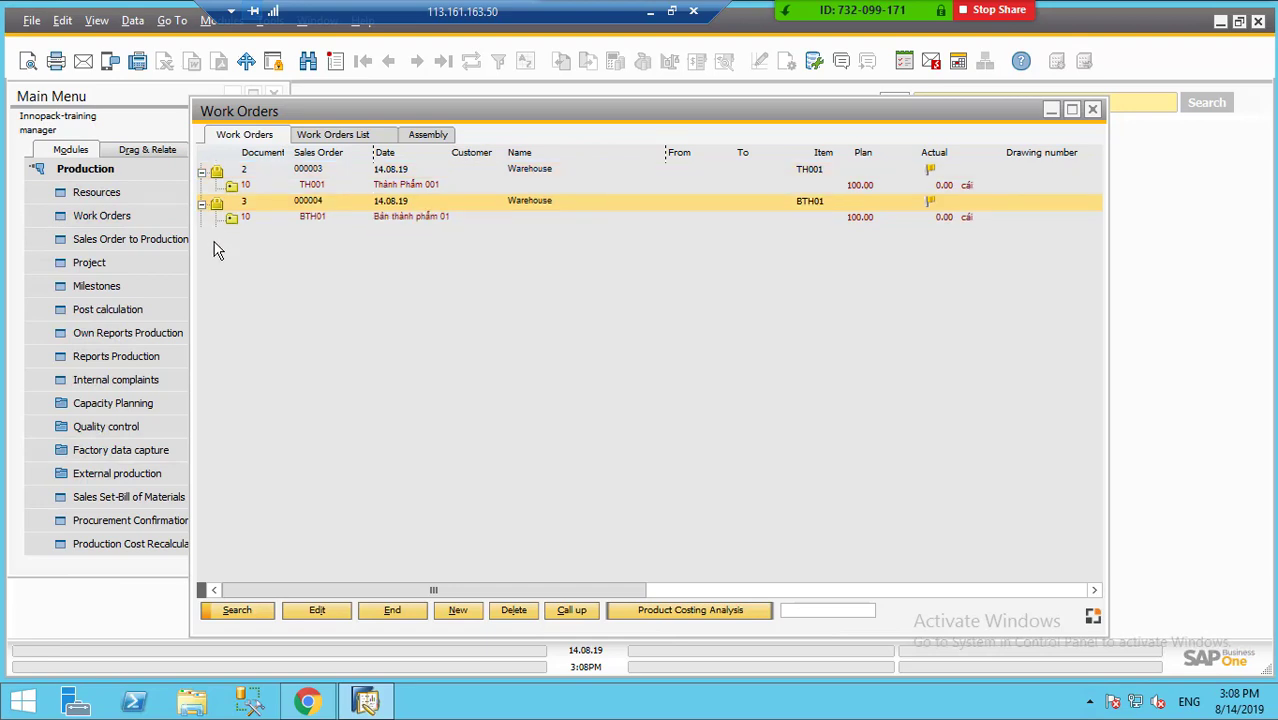
{"action": "left_click", "coordinate": [231, 188]}
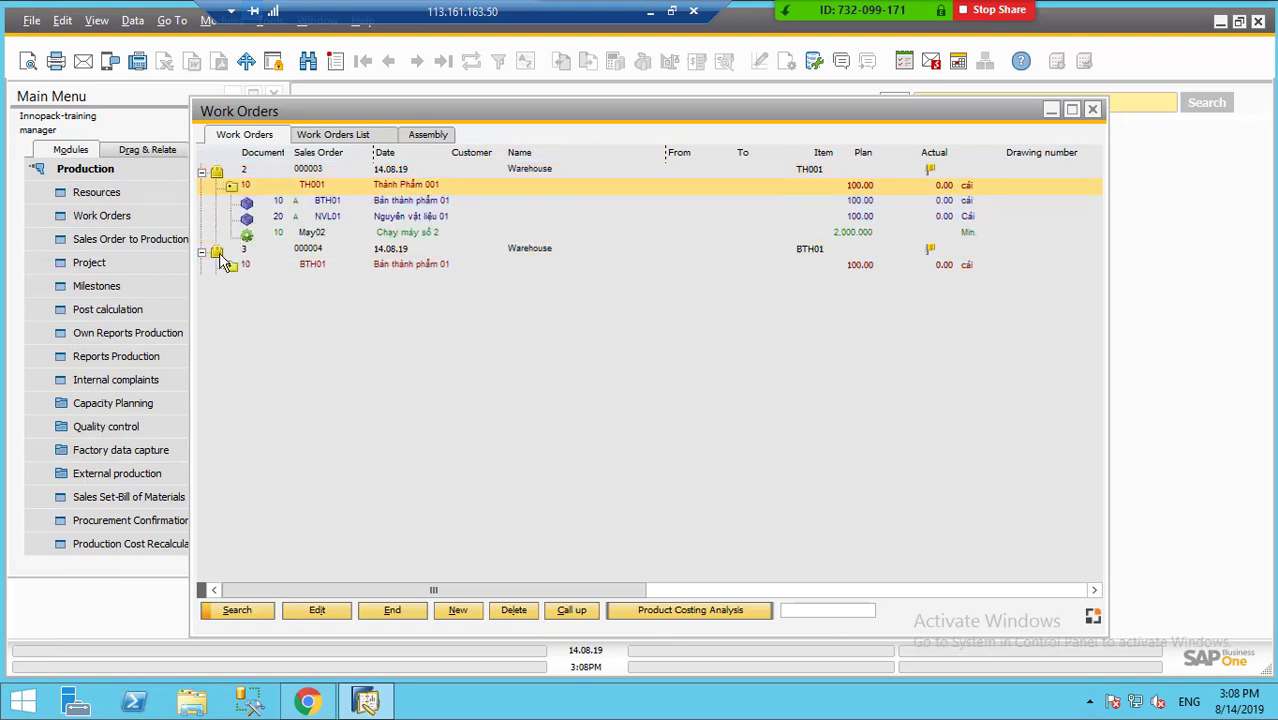
{"action": "left_click", "coordinate": [221, 253]}
{"action": "left_click", "coordinate": [231, 266]}
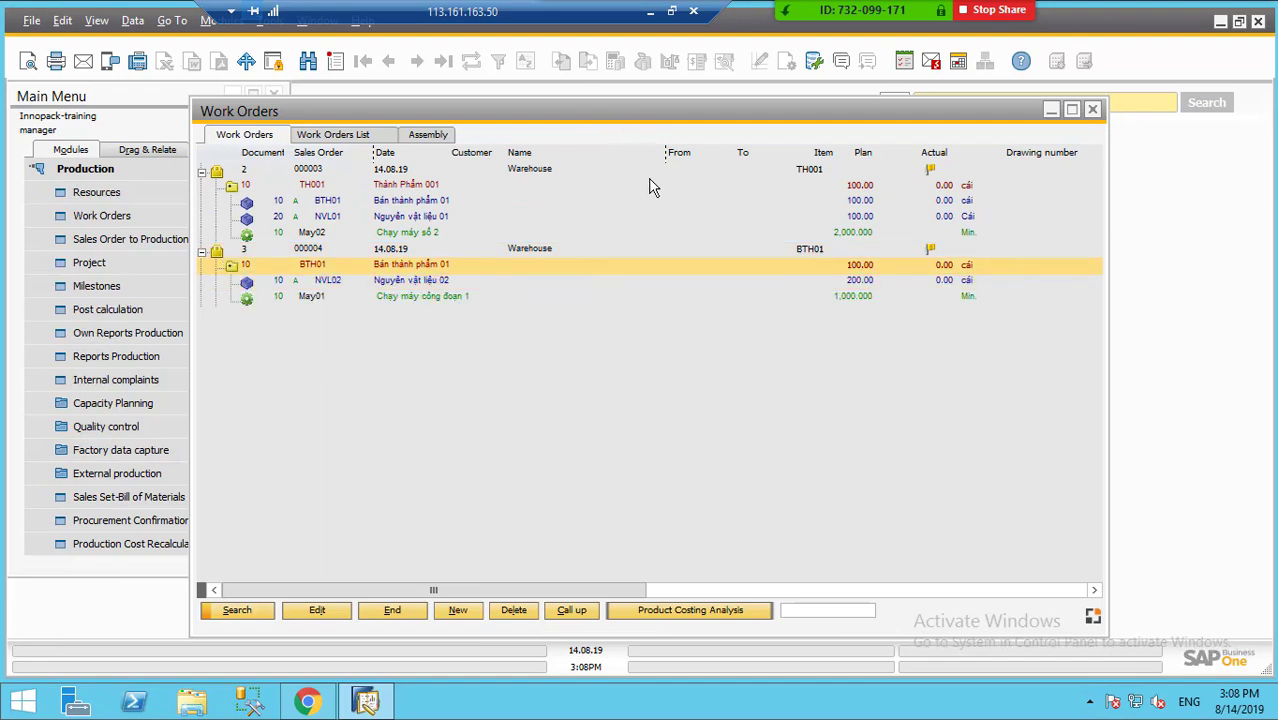
{"action": "left_click", "coordinate": [650, 12]}
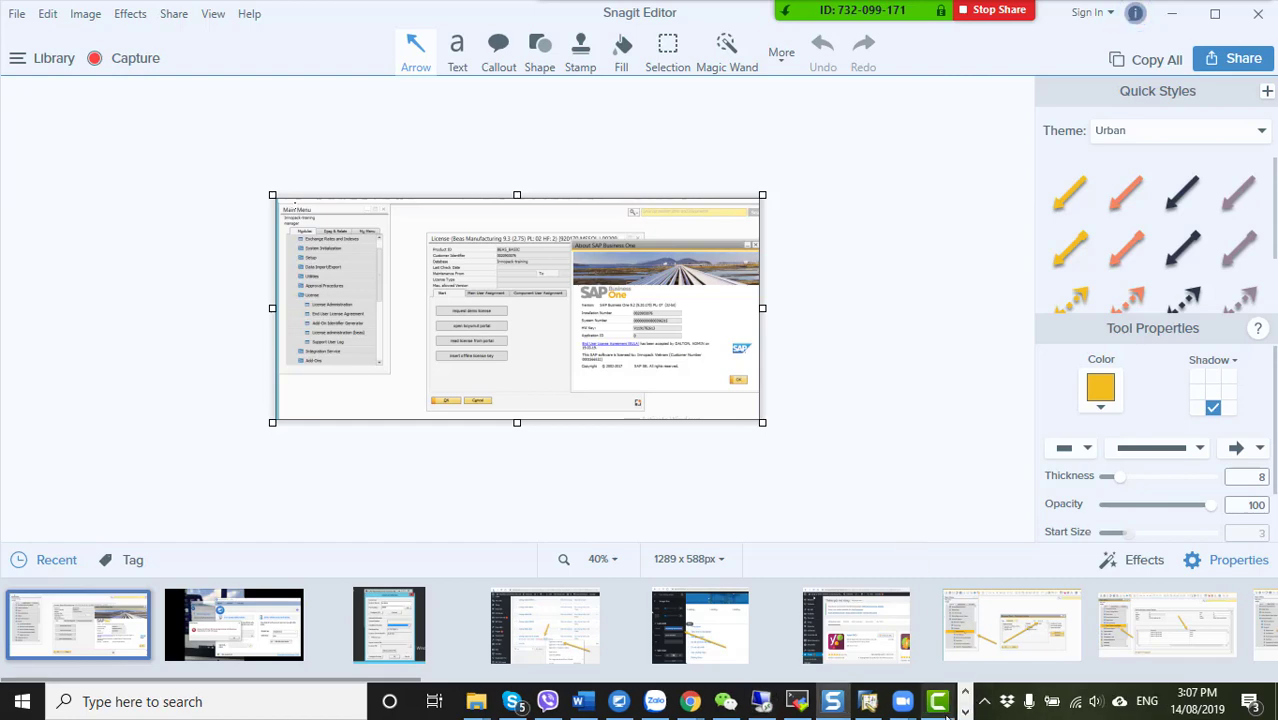
{"action": "left_click", "coordinate": [1172, 12]}
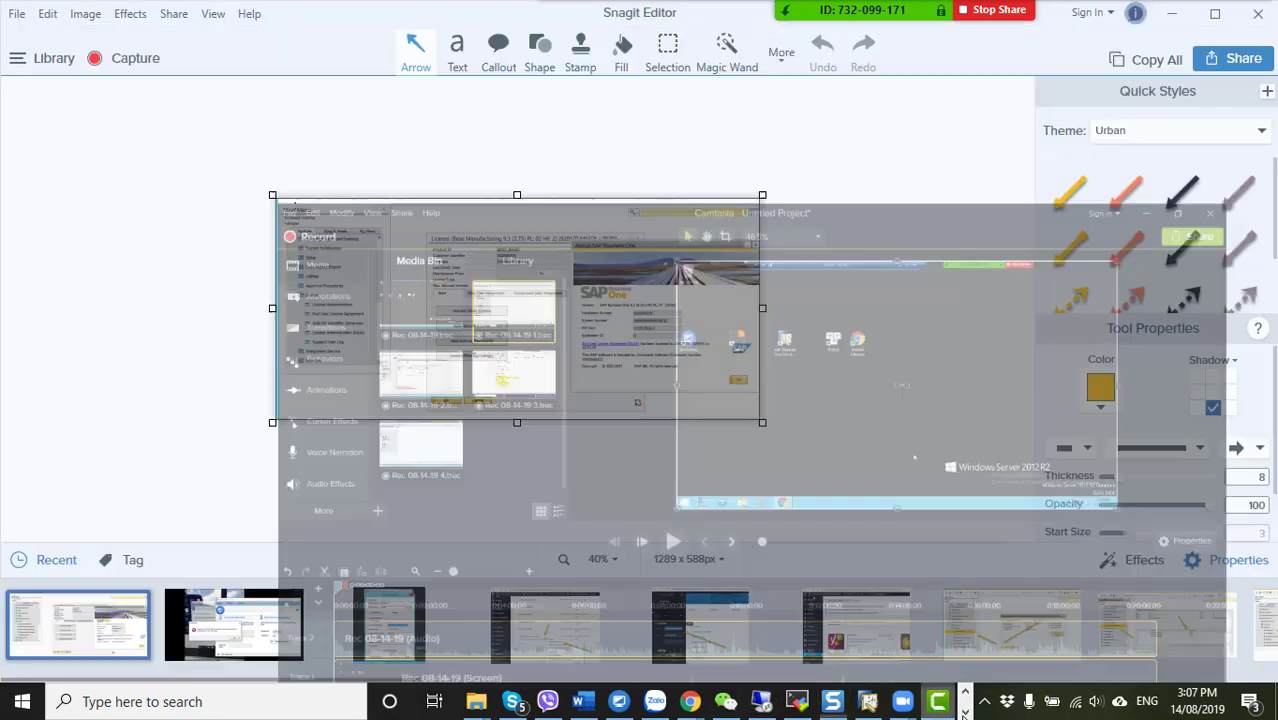
{"action": "left_click", "coordinate": [938, 701]}
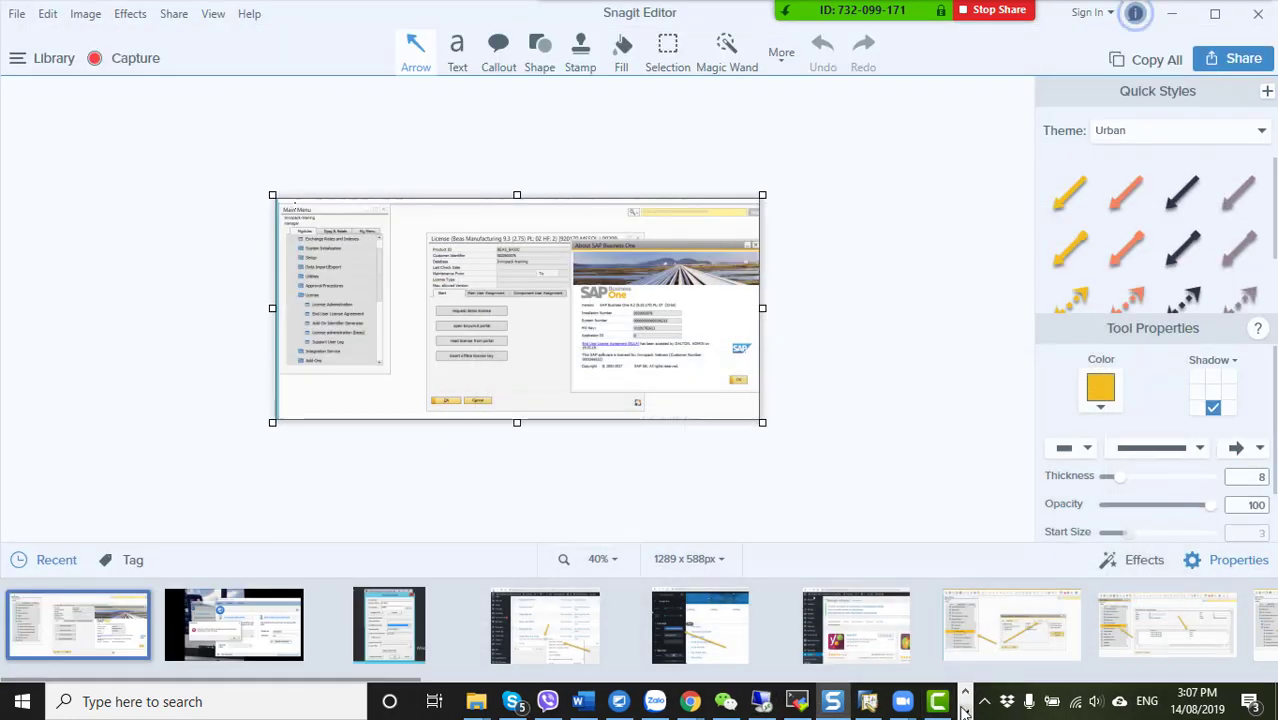